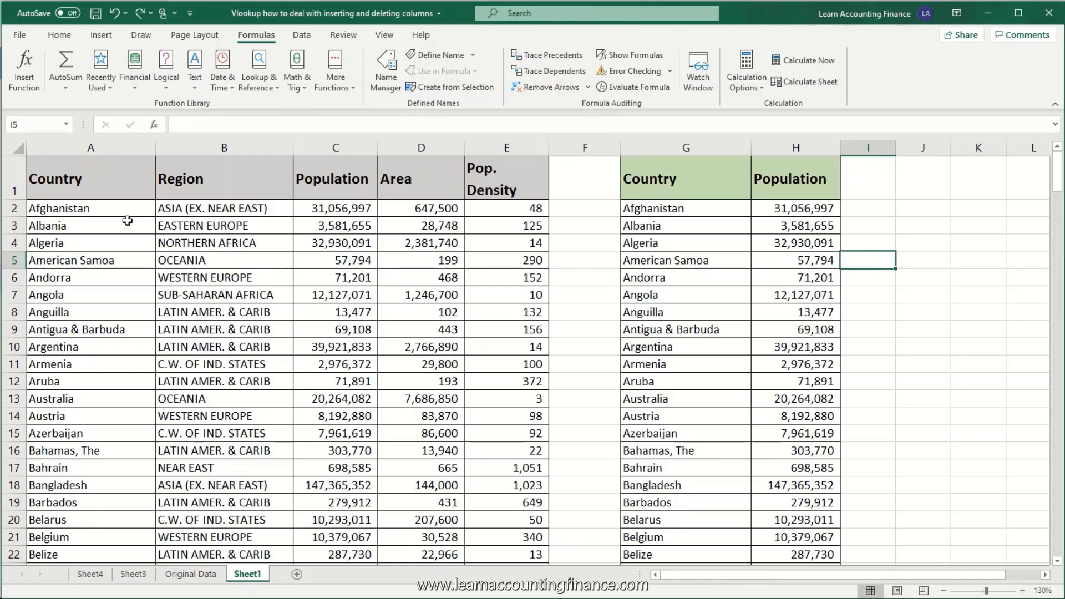
Step: Examine the source country table, the Country and Population lookup table, and the VLOOKUP formula in H2
left_click_drag(60, 185, 492, 435)
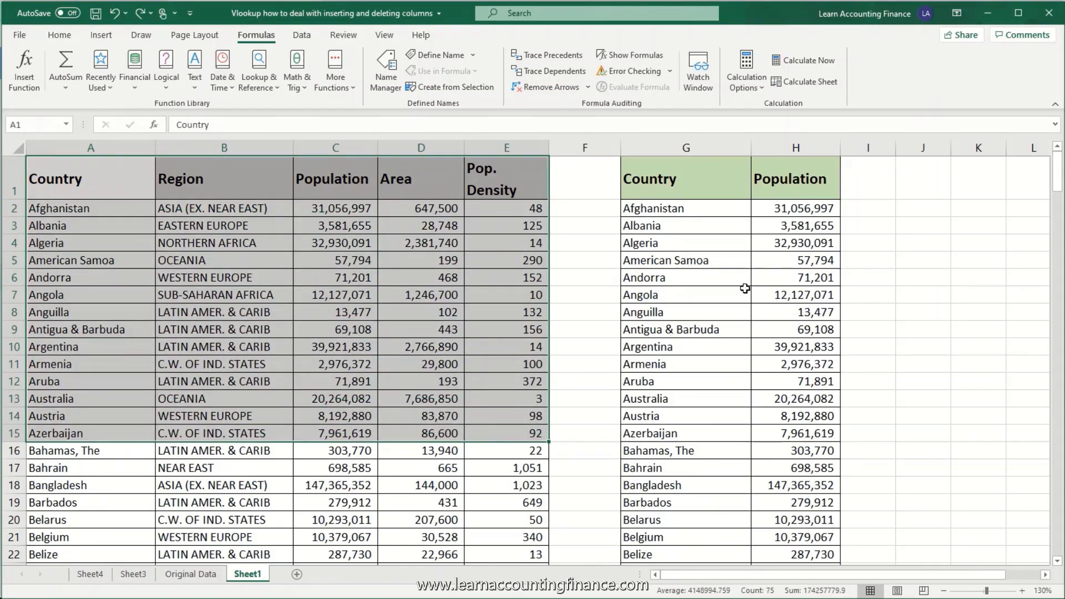
left_click_drag(637, 179, 770, 347)
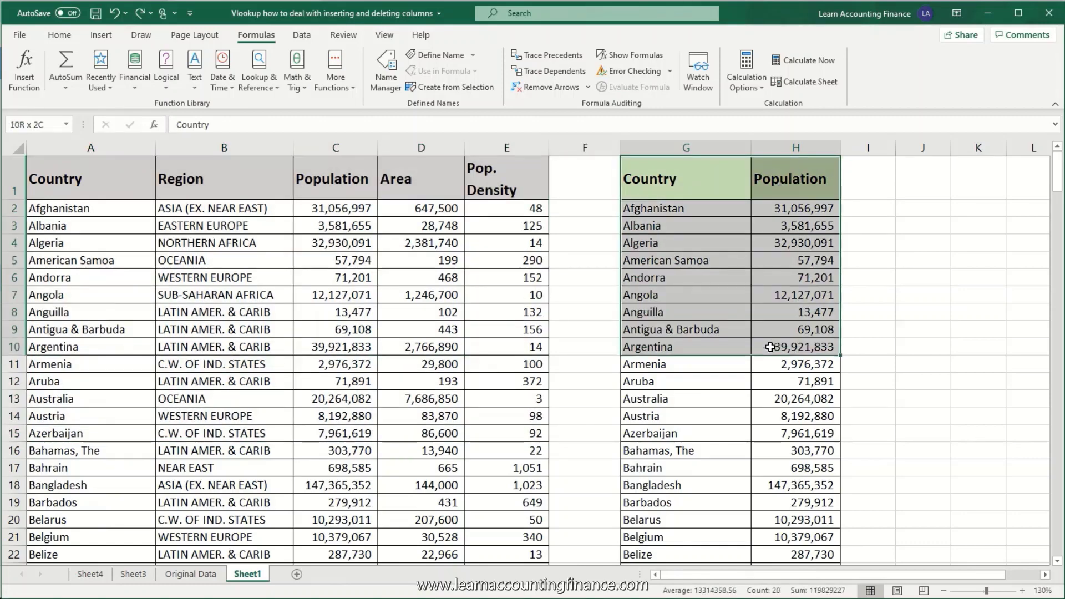
left_click(691, 208)
left_click(782, 208)
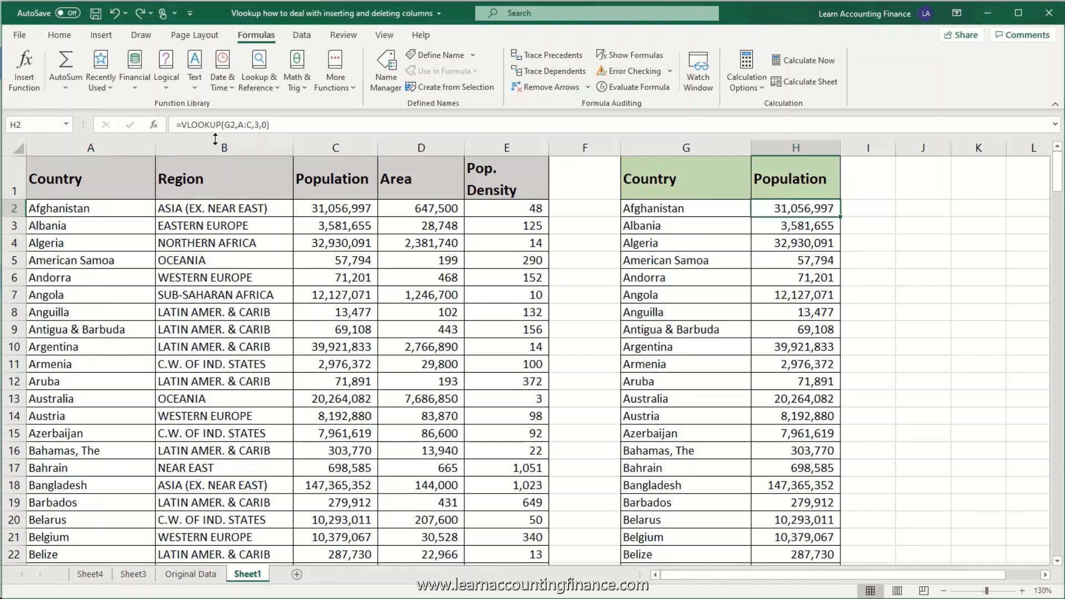
key("F2")
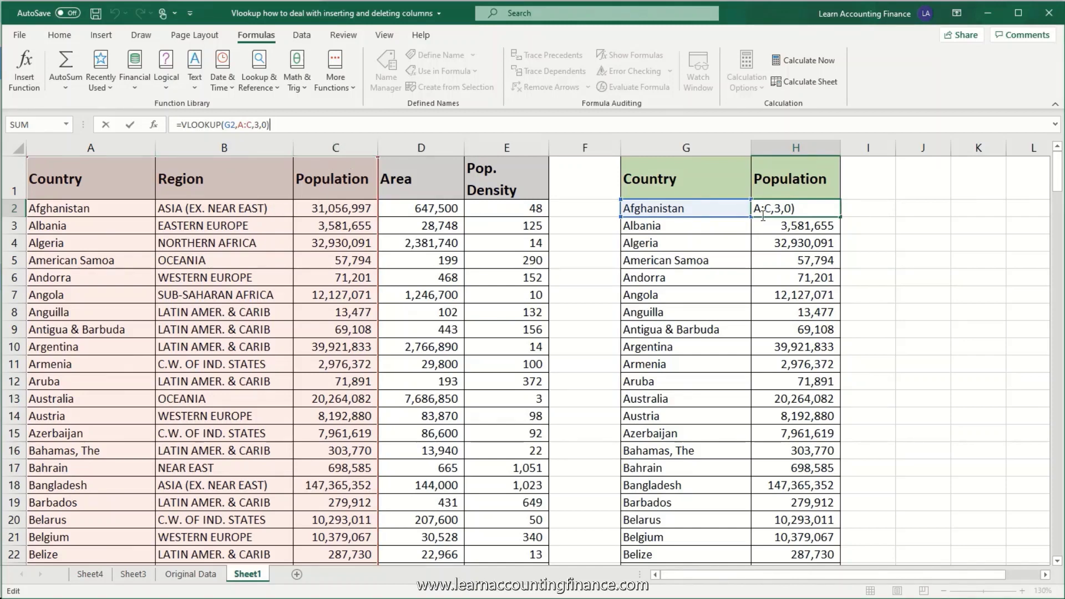
left_click(669, 222)
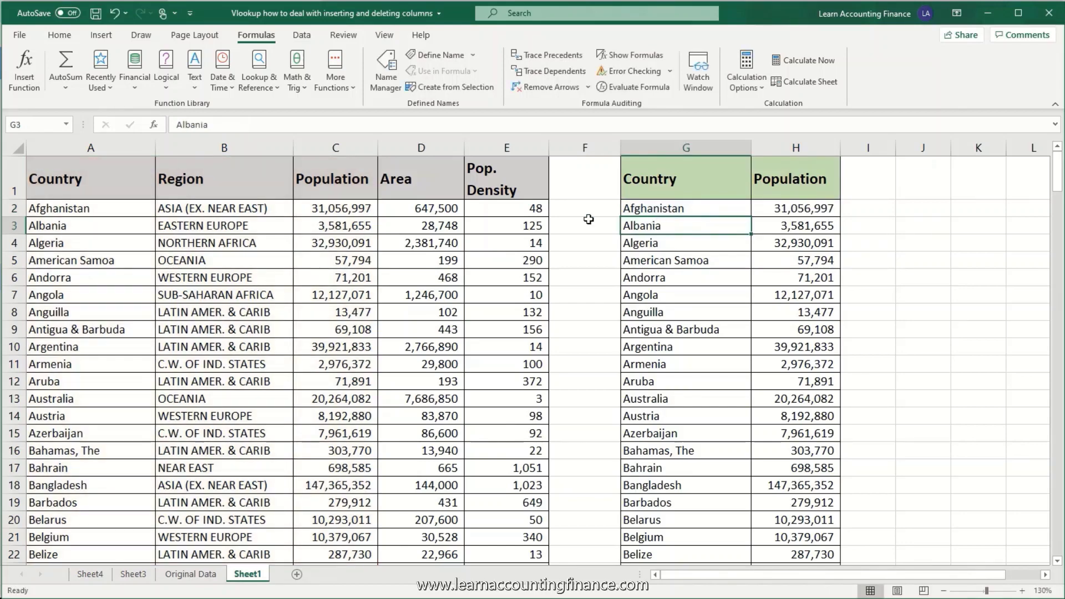
Step: Insert a blank column before the source table's Population column and check the lookup table's Population results
left_click(341, 145)
right_click(340, 144)
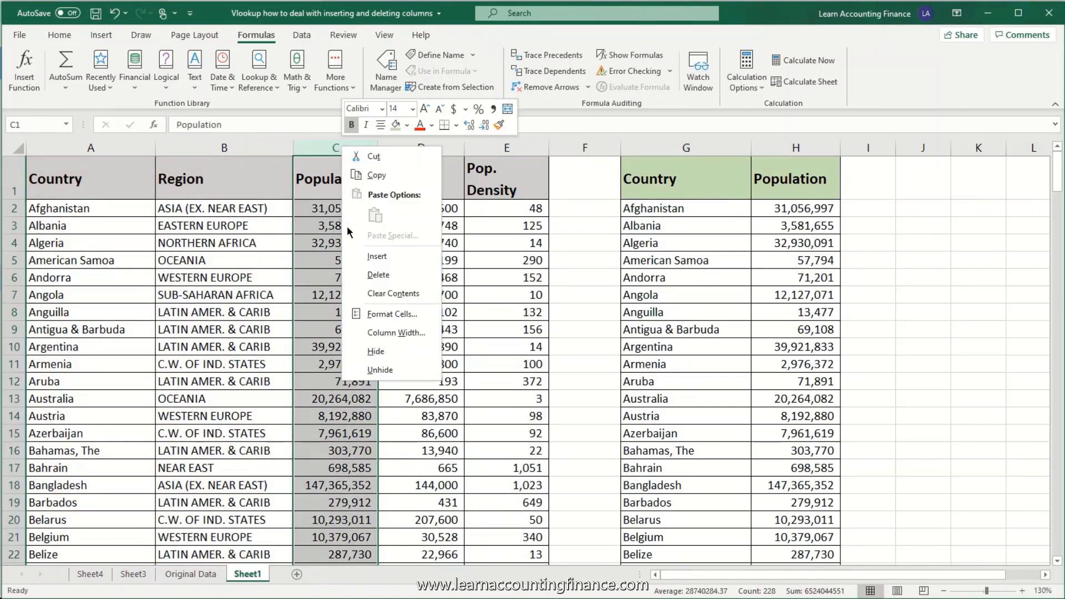
left_click(371, 253)
left_click_drag(942, 208, 931, 330)
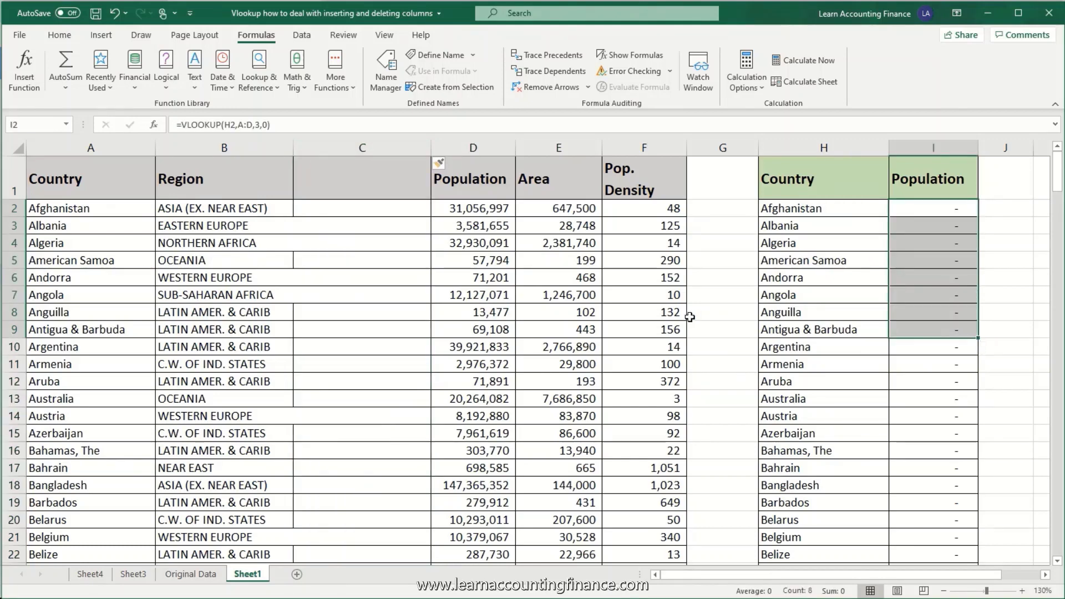
left_click_drag(139, 148, 345, 148)
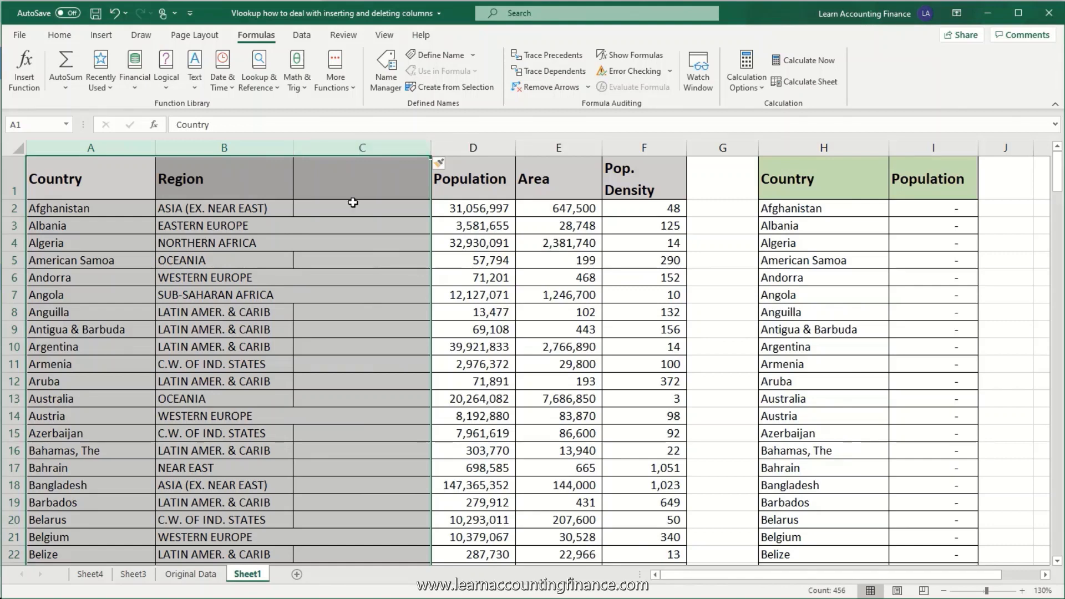
left_click_drag(352, 208, 343, 358)
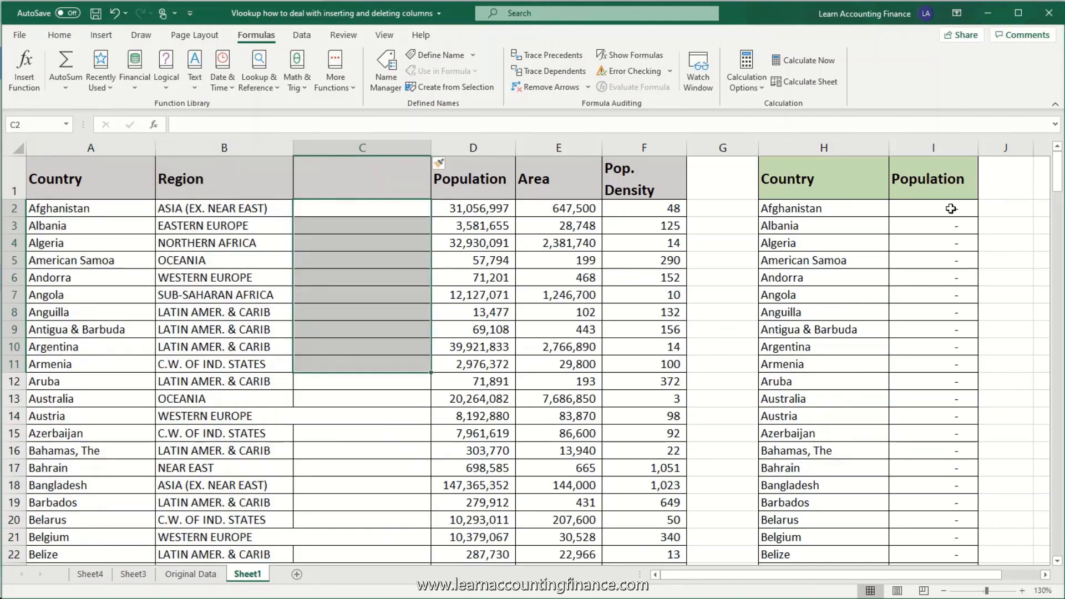
left_click_drag(951, 209, 933, 336)
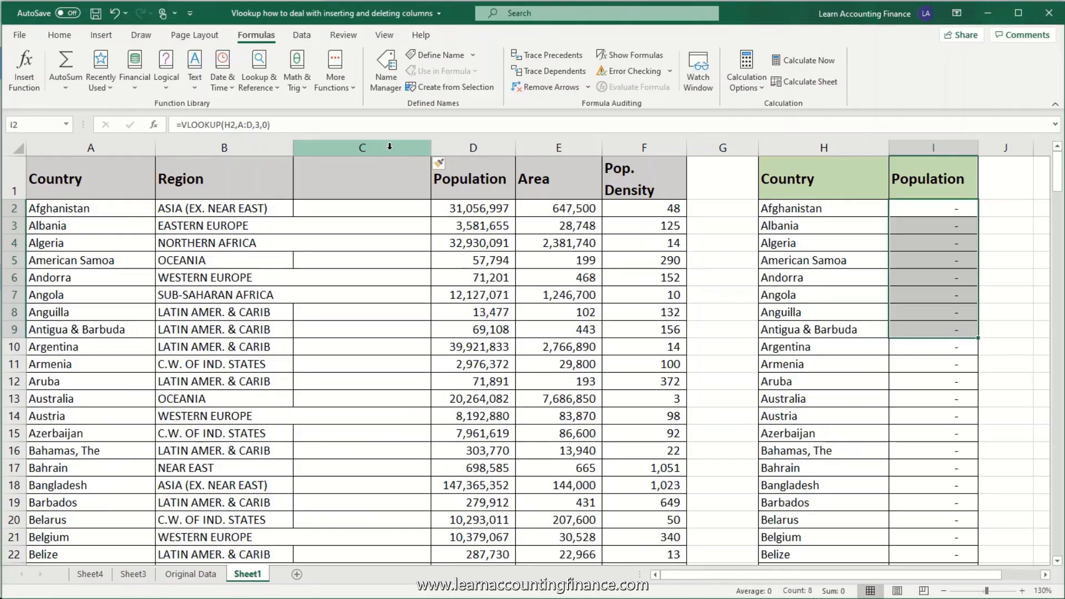
Step: Delete the blank column C from the source table and recheck the lookup table's Population results
left_click(389, 146)
key("ctrl+minus")
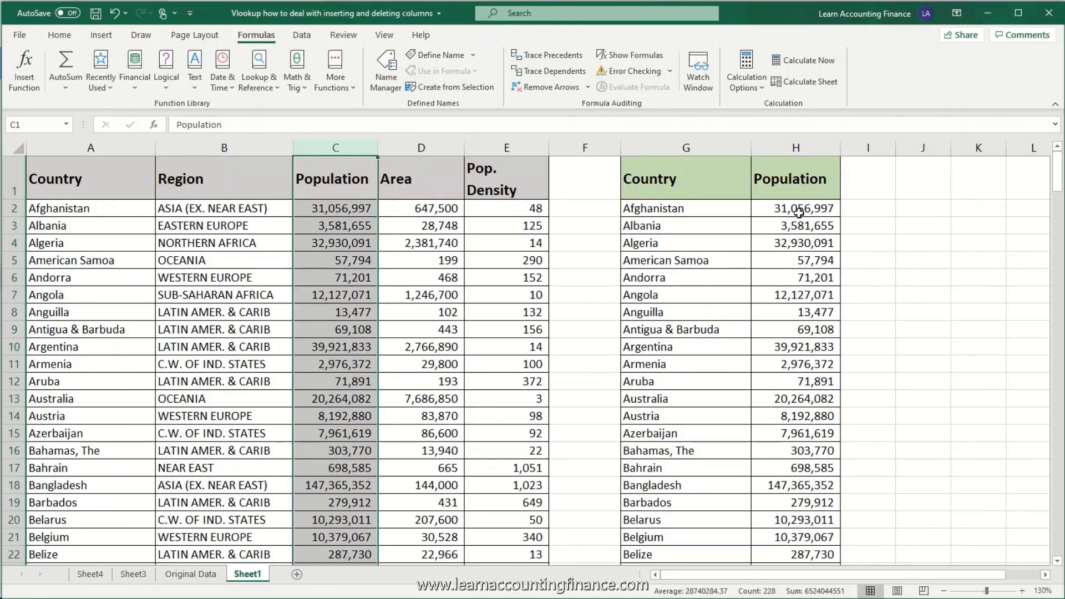
left_click_drag(805, 179, 782, 365)
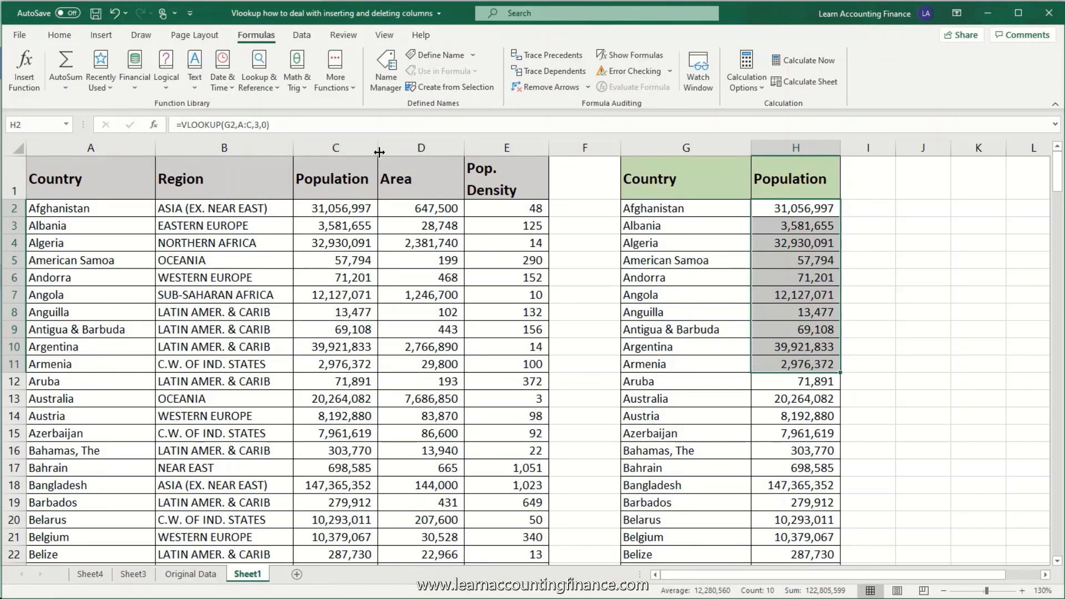
left_click_drag(777, 209, 758, 379)
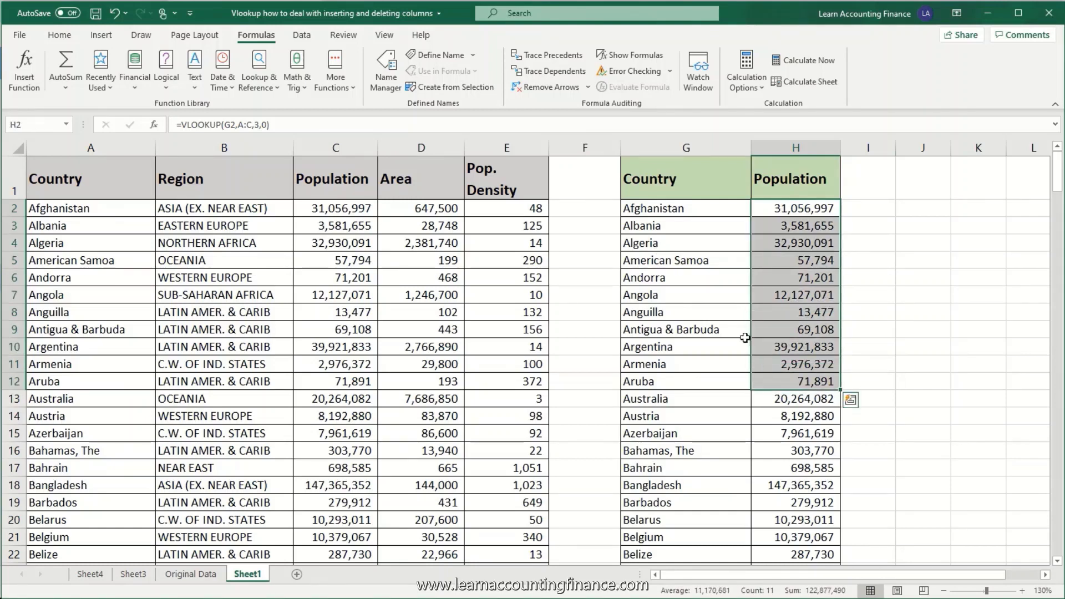
Step: Try changing the lookup table's Population header in H1 to Area, and undo the change
left_click(803, 185)
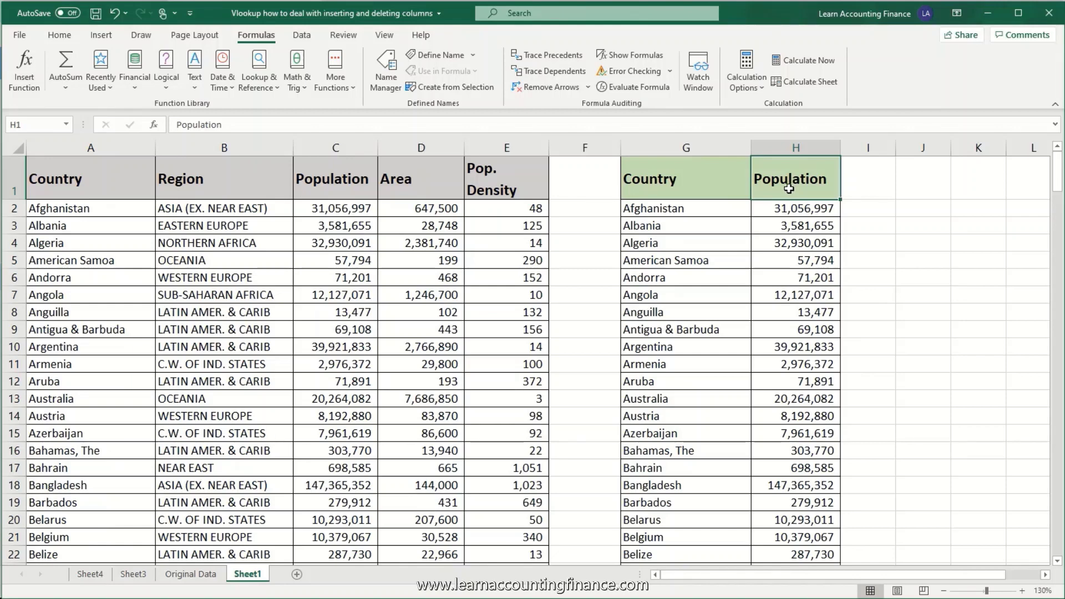
type("Area")
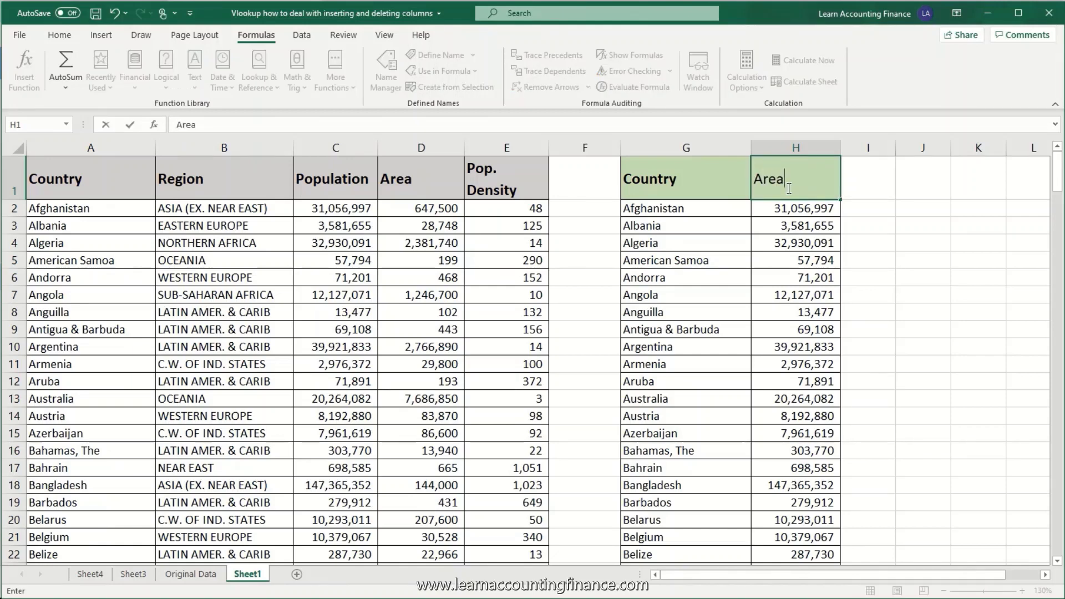
key("Return")
left_click(784, 191)
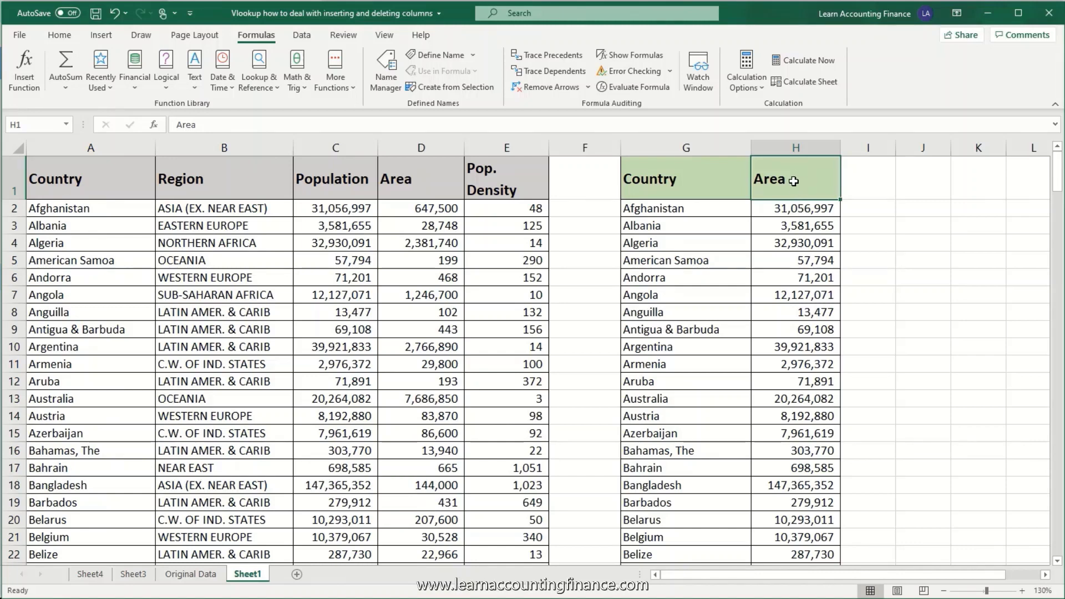
key("ctrl+z")
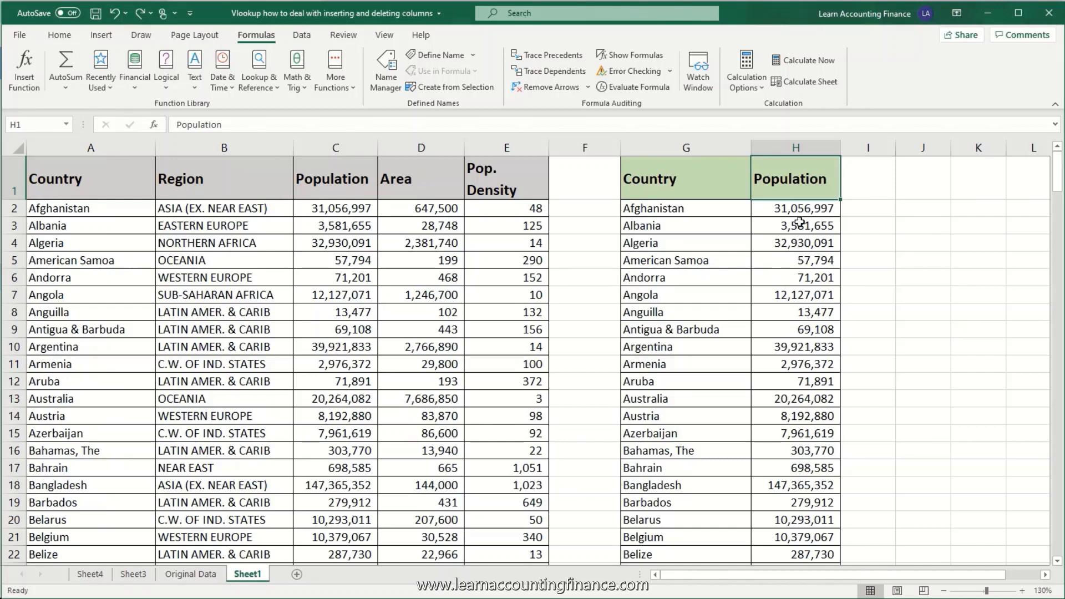
Step: Inspect the VLOOKUP results in the lookup table's Population column and the formula in H2
left_click_drag(798, 222, 789, 367)
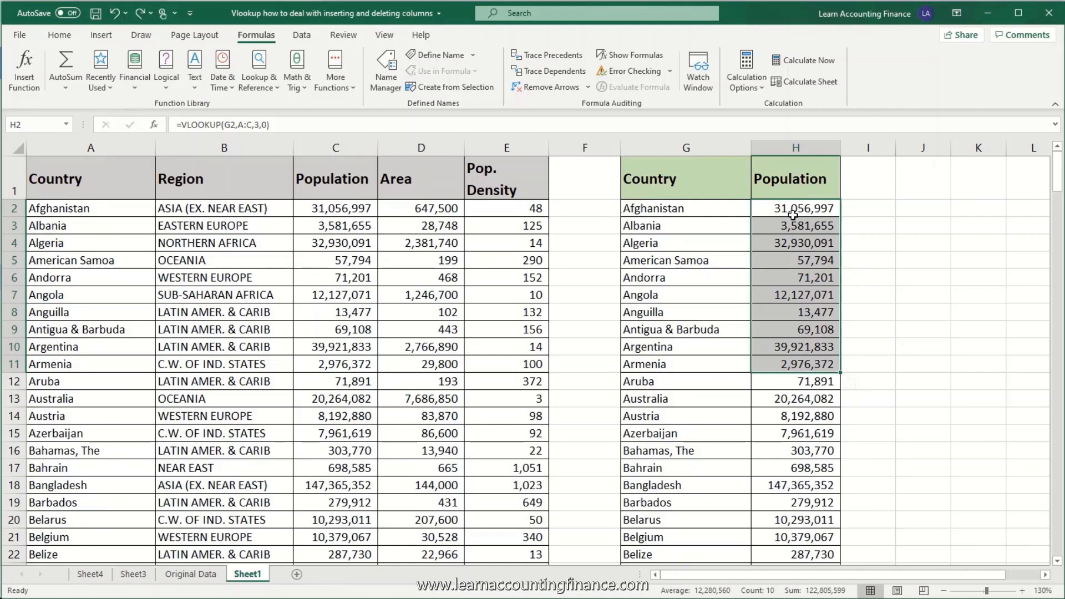
left_click_drag(794, 214, 789, 312)
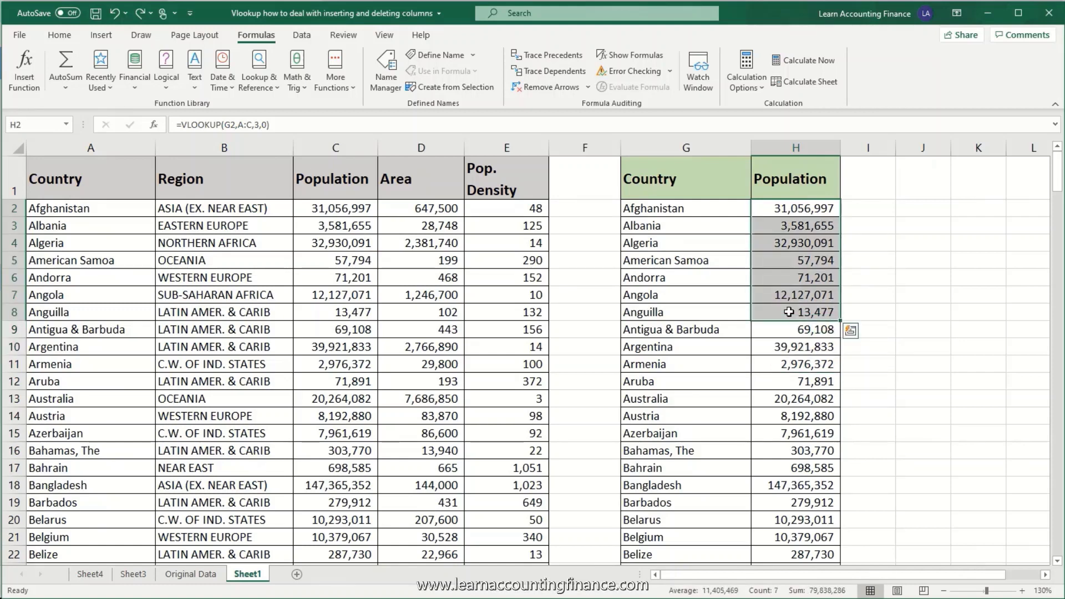
left_click(802, 210)
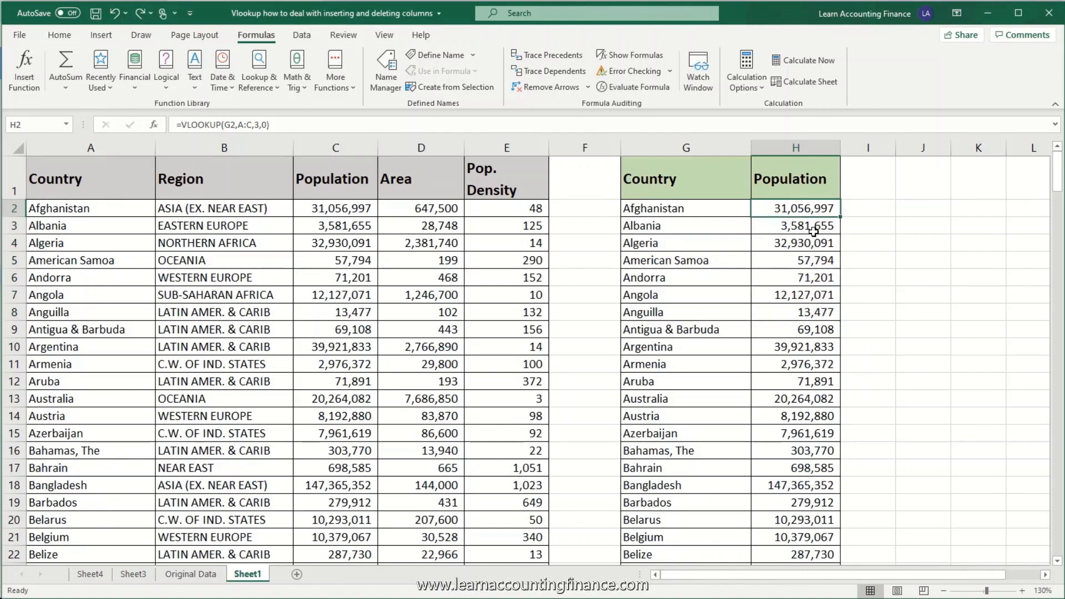
Step: Enter =COLUMNS(A1:E1) in cell J2 to count the columns across the source table's headers
left_click(926, 211)
type("=")
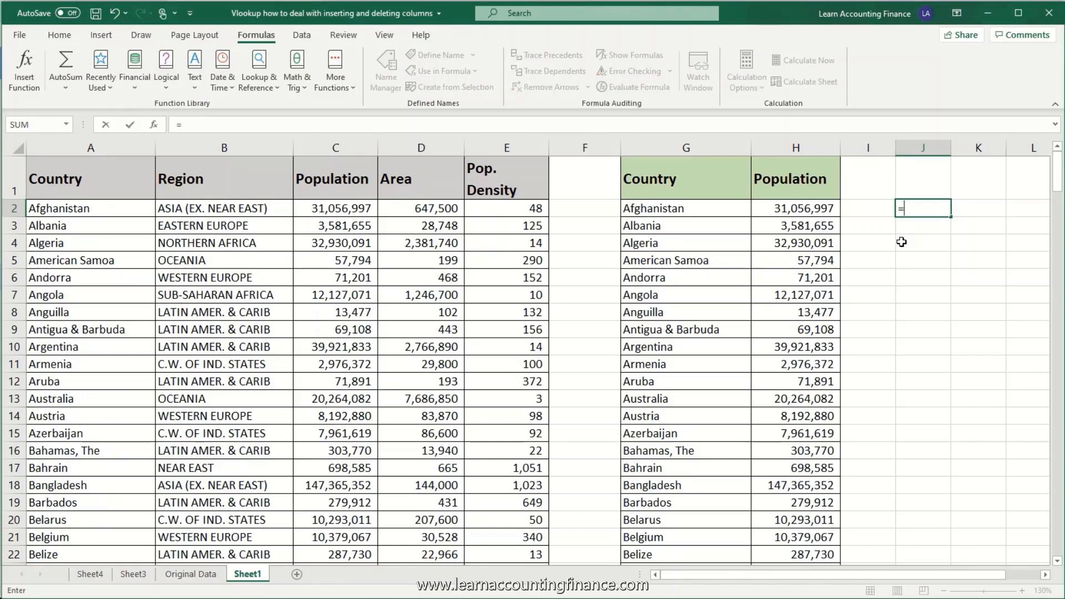
type("column")
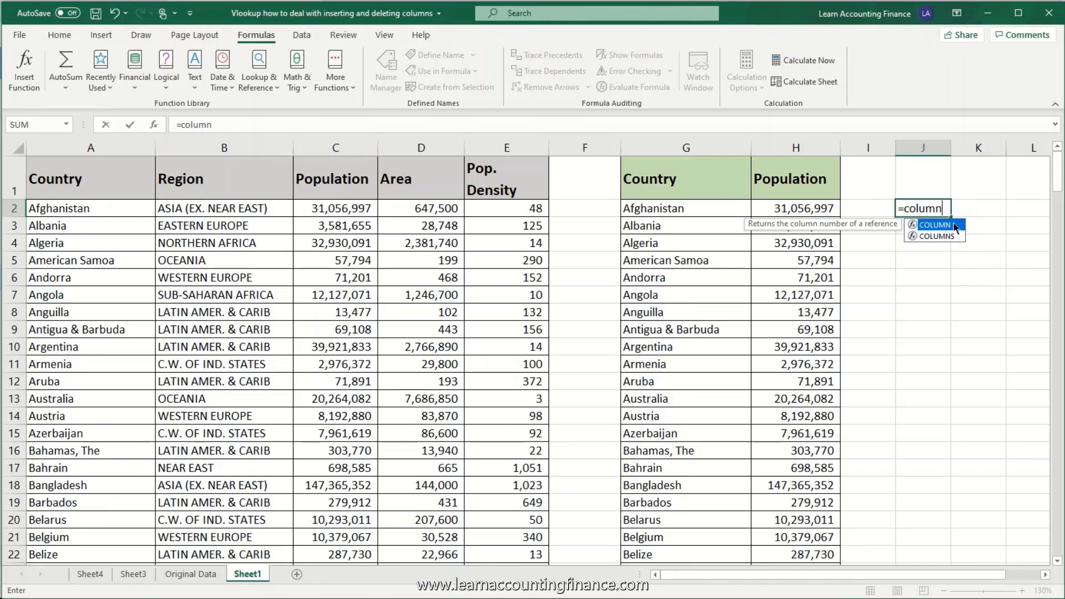
type("s")
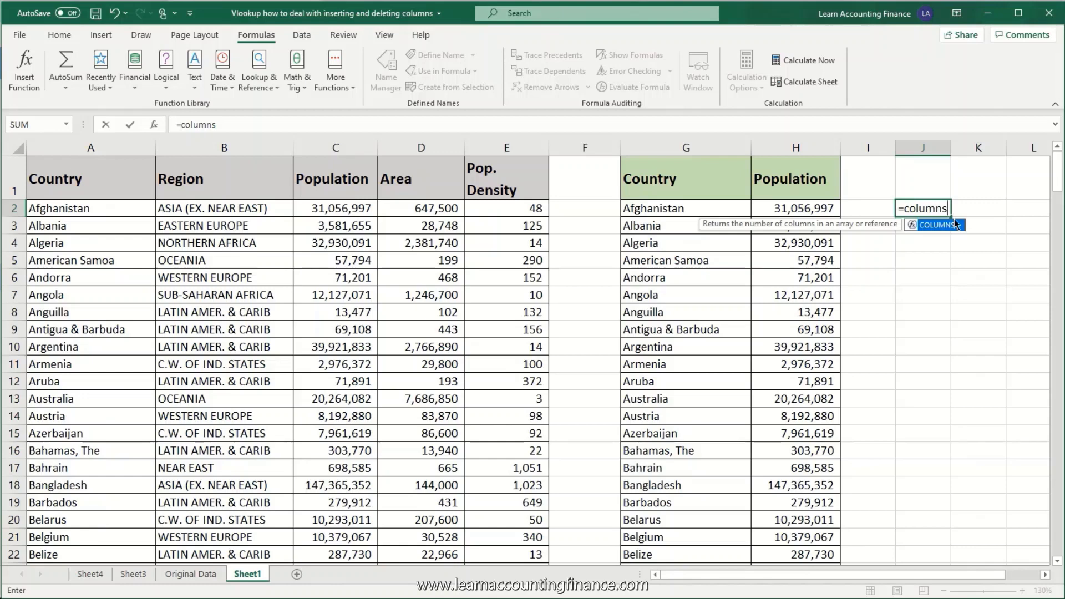
type("(")
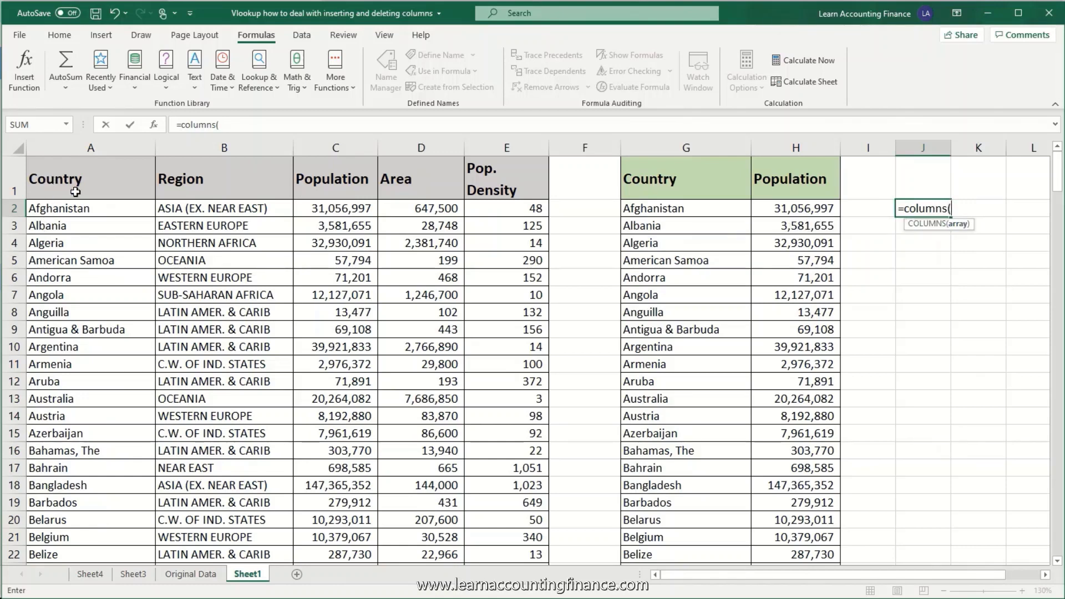
left_click_drag(65, 167, 481, 182)
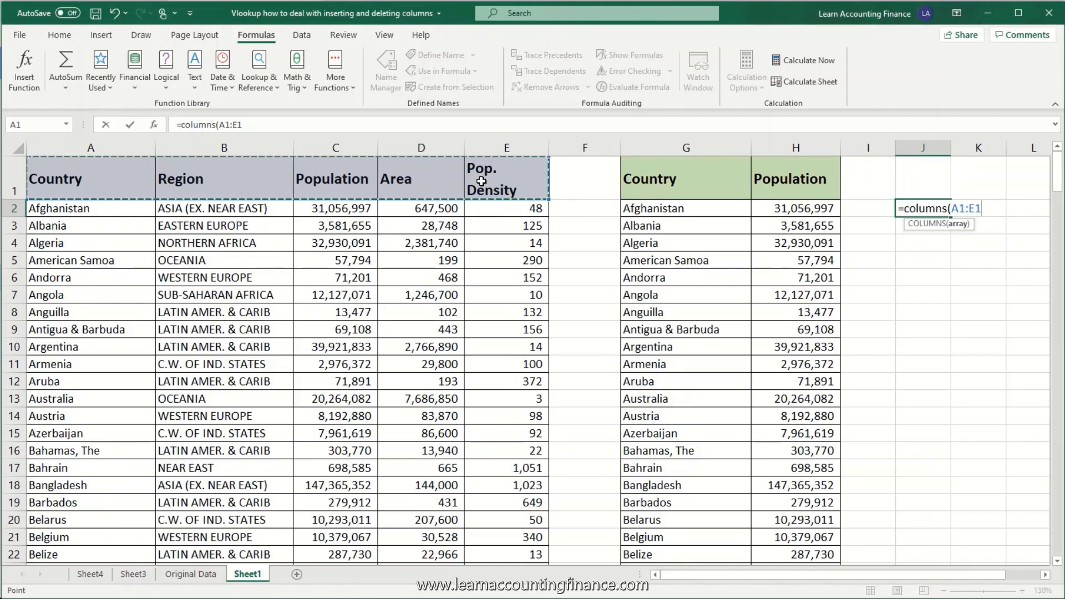
type(")")
key("Return")
key("Up")
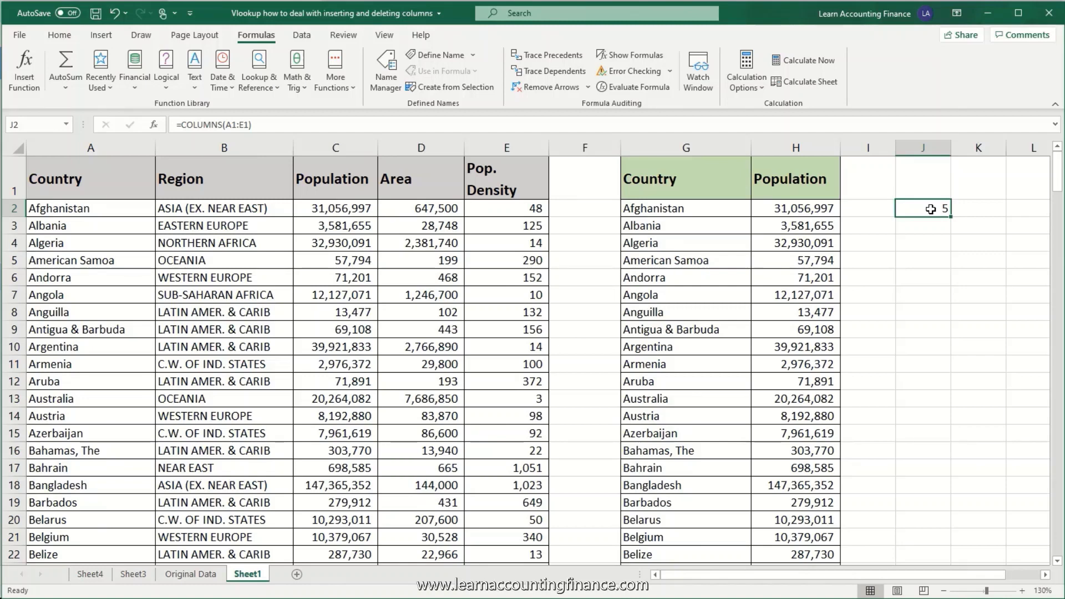
Step: Change the COLUMNS formula in J2 to cover A1:C1, from the Country header through the Population header
left_click(786, 188)
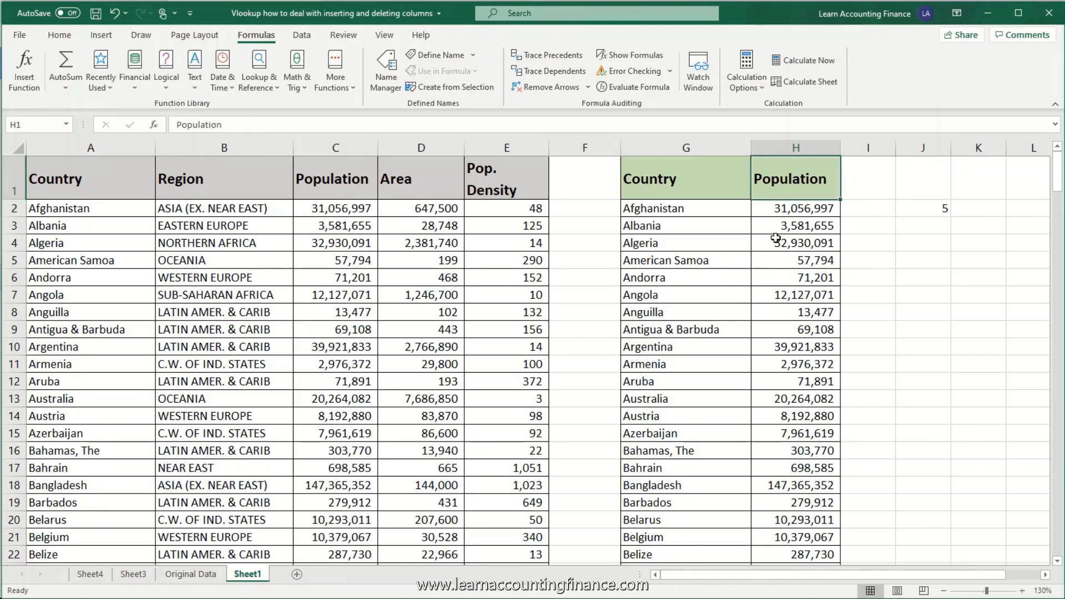
left_click_drag(88, 149, 352, 169)
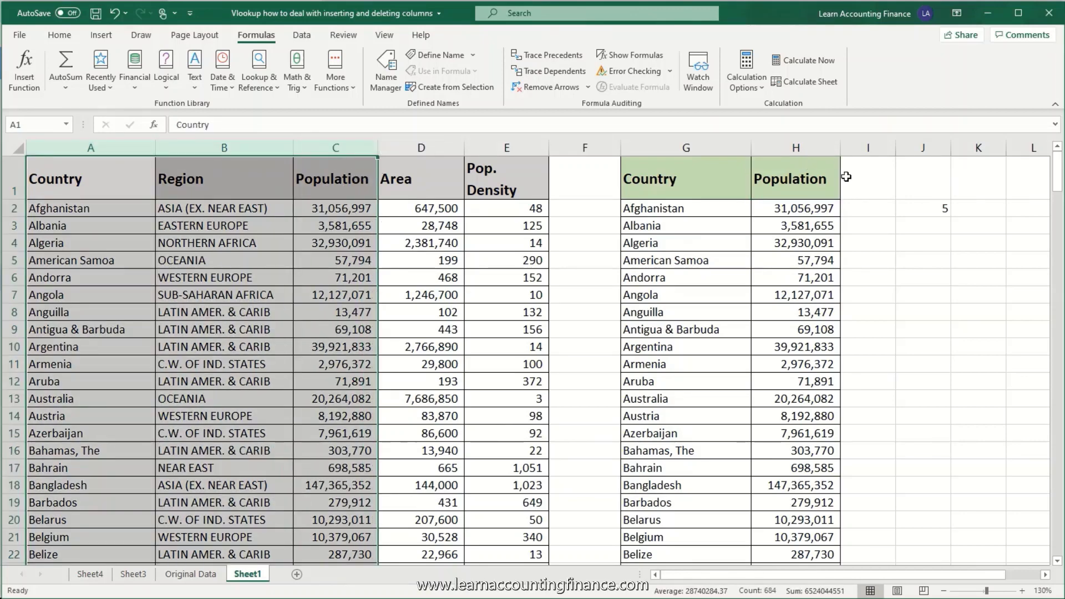
left_click(906, 206)
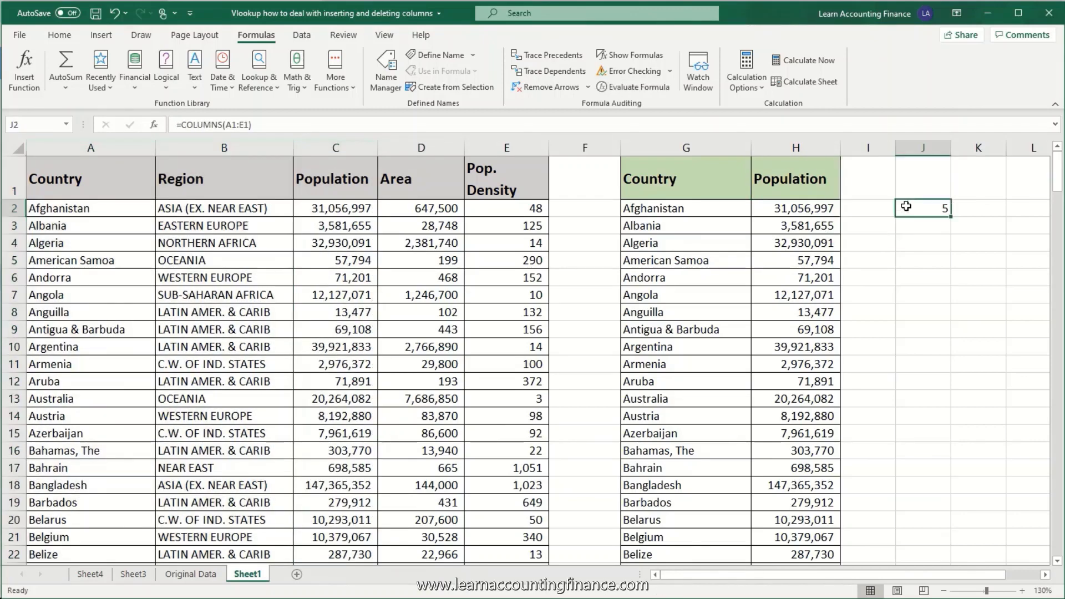
left_click(255, 124)
double_click(238, 123)
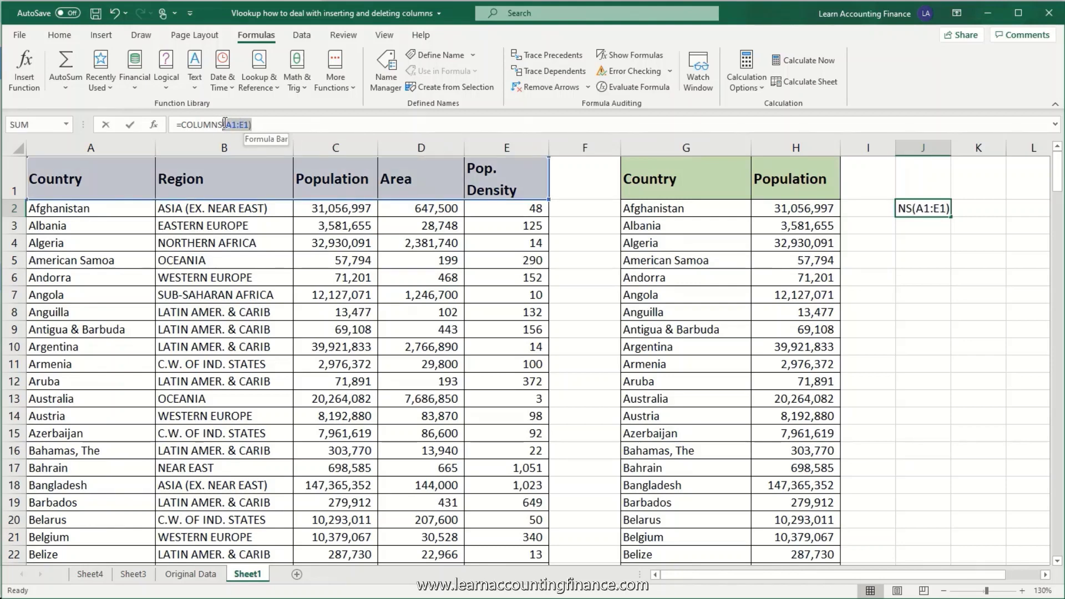
key("BackSpace")
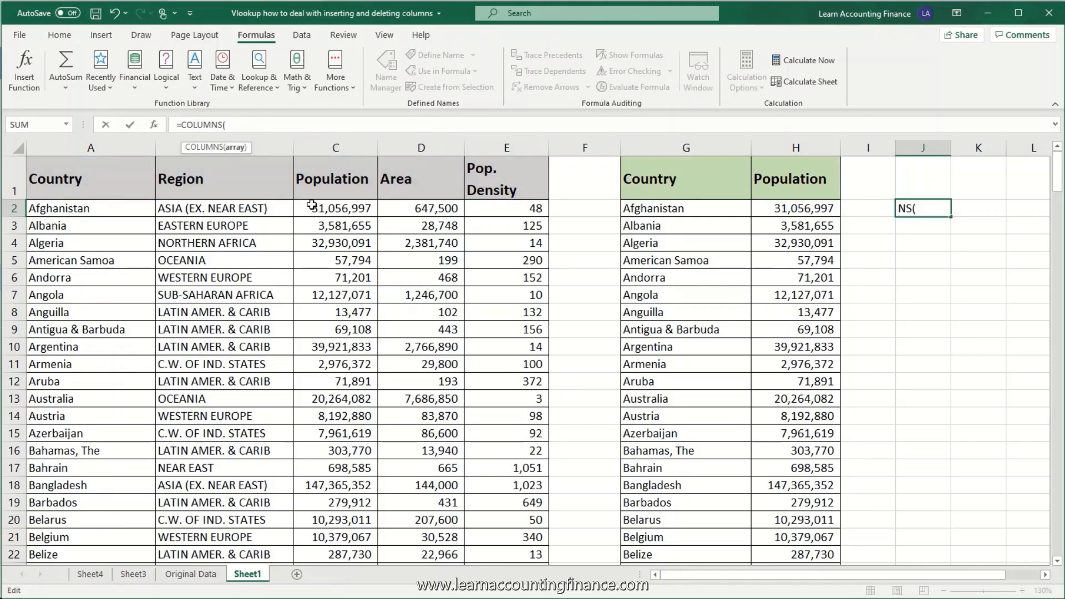
left_click_drag(144, 182, 344, 182)
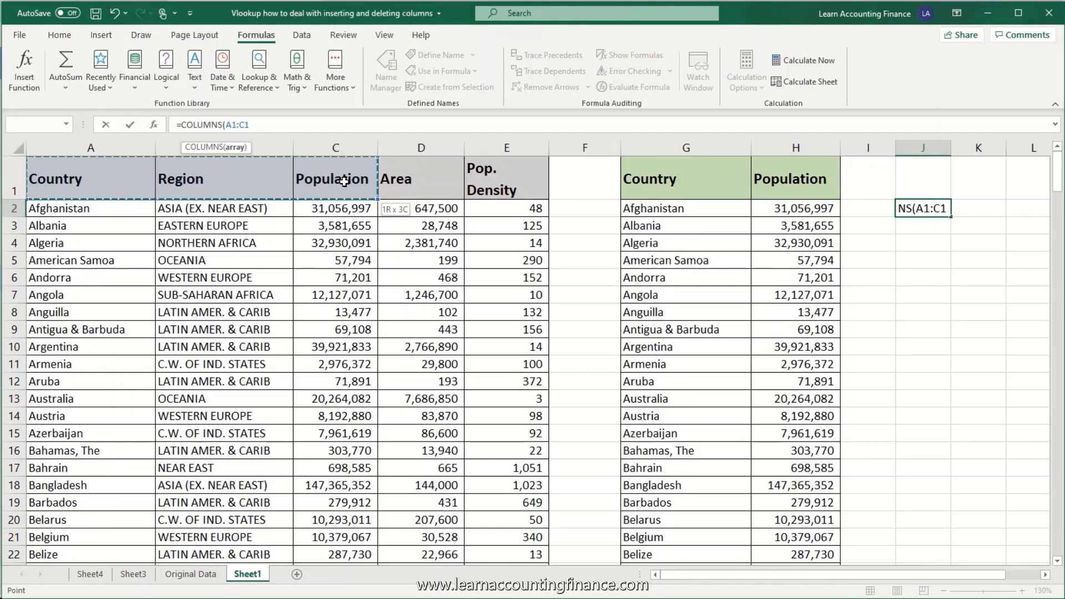
type(")")
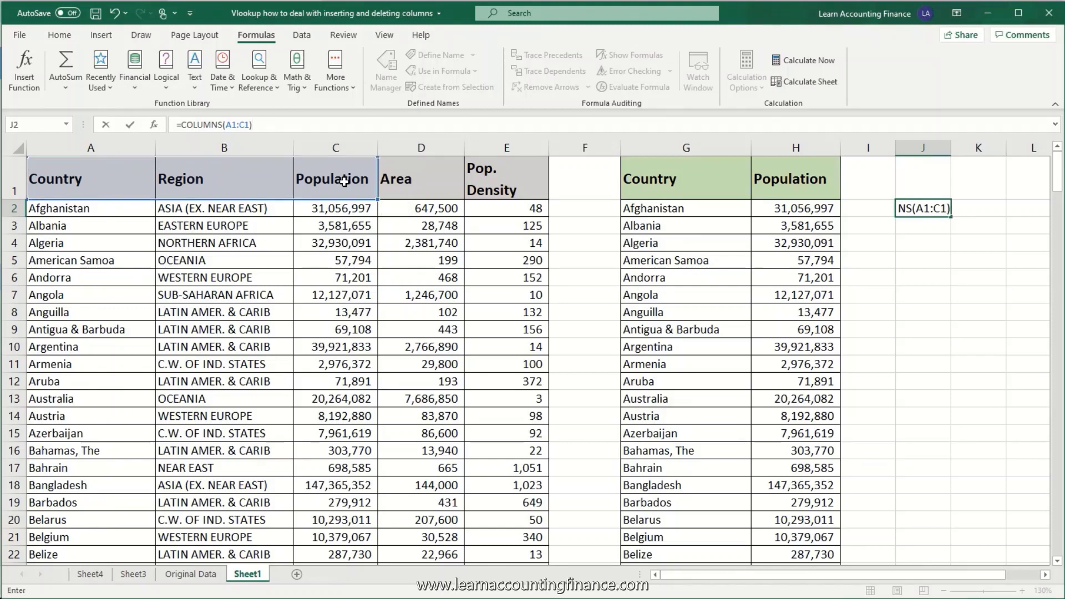
key("ctrl+Return")
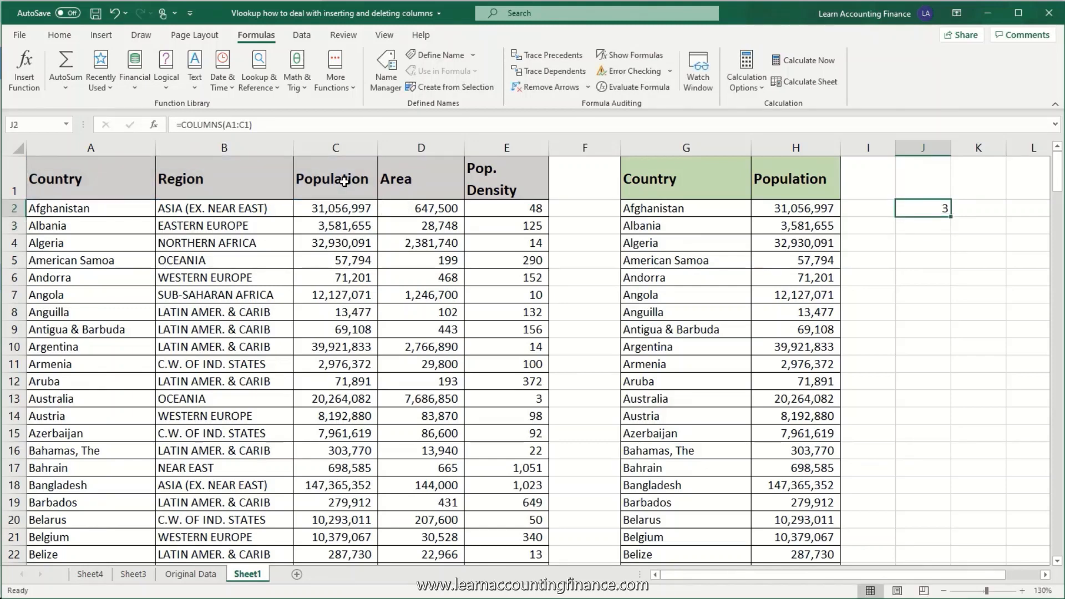
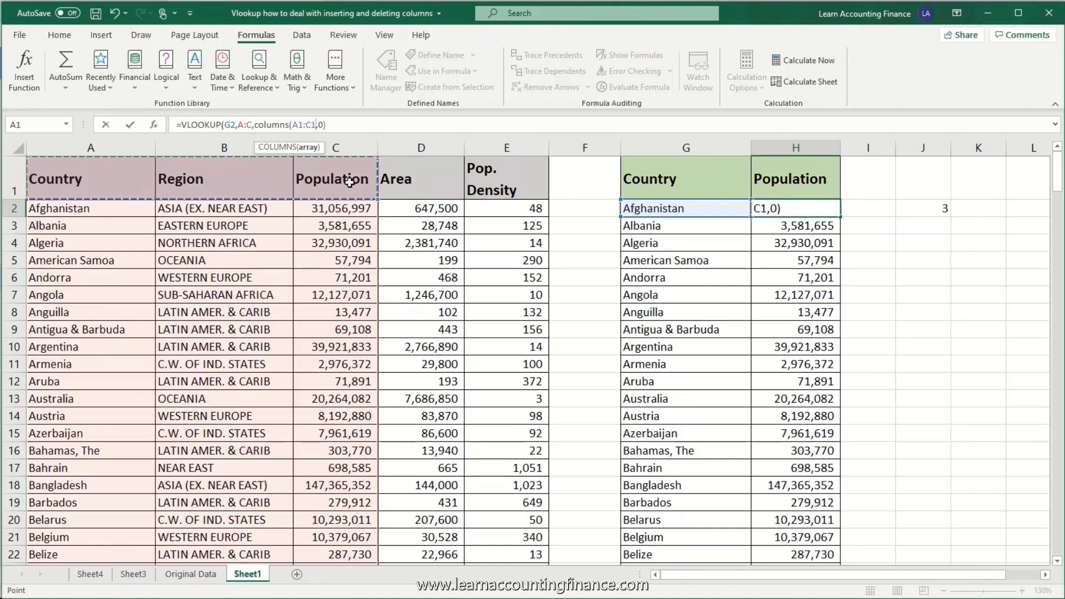
Step: Finish the H2 formula as =VLOOKUP(G2,A:C,COLUMNS(A1:C1),0) and fill it down the lookup table's Population column
type(")")
key("Return")
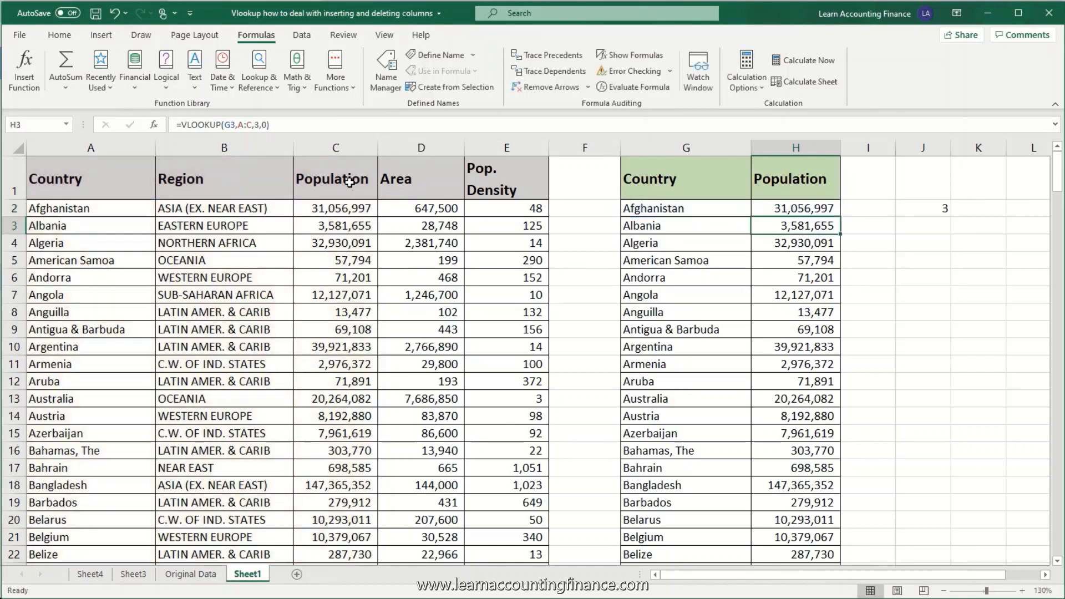
key("Up")
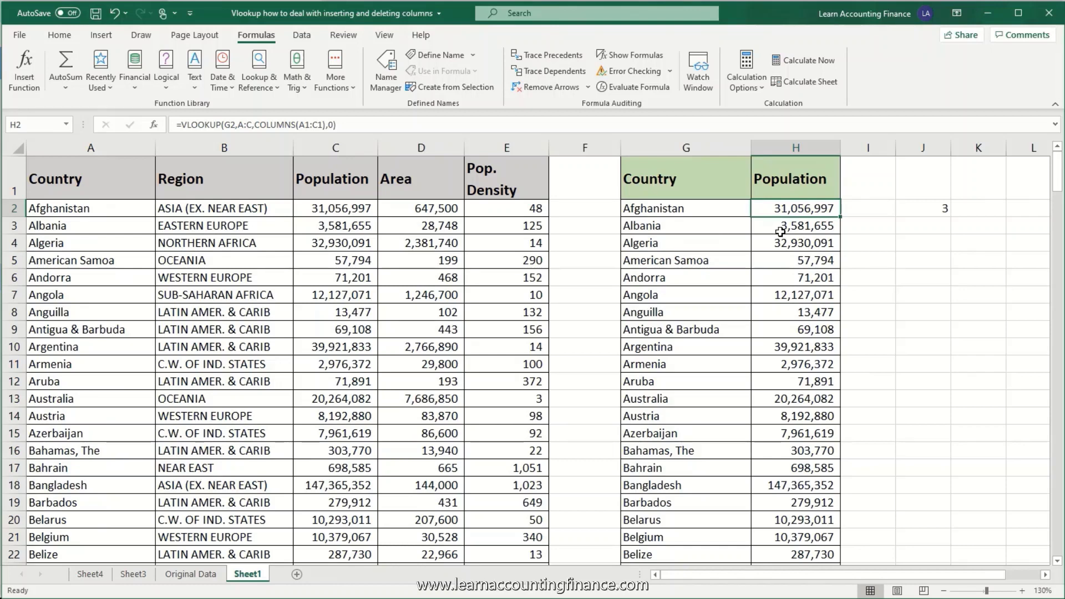
double_click(841, 218)
Step: Examine the filled VLOOKUP formulas cell by cell down the lookup table's Population column
left_click(810, 210)
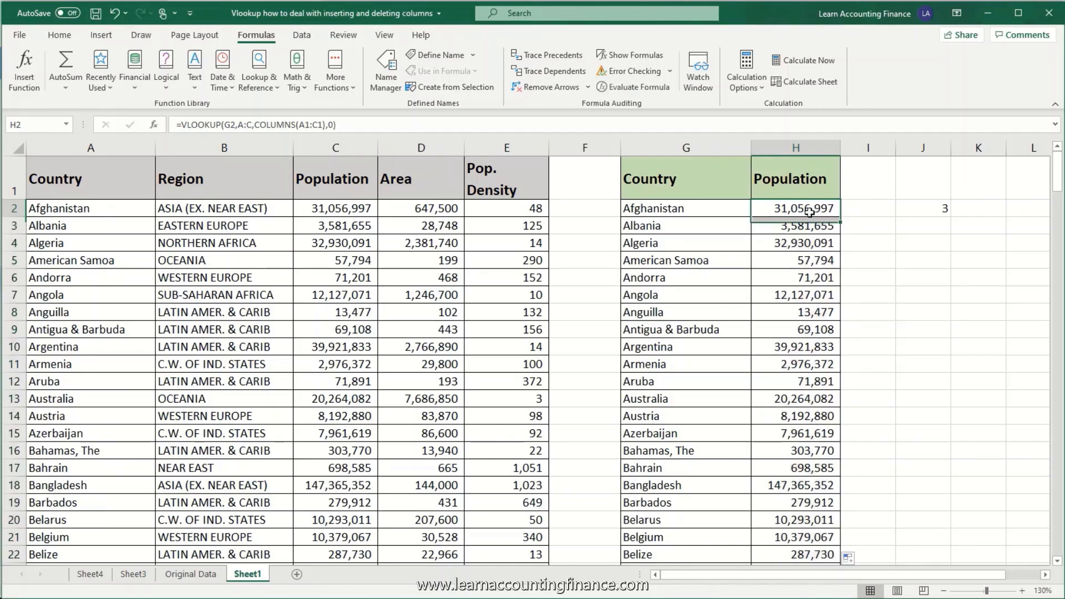
left_click(812, 224)
key("Down")
key("Down")
key("Down")
key("Down")
key("Down")
key("Down")
key("Down")
key("Down")
key("Down")
key("Down")
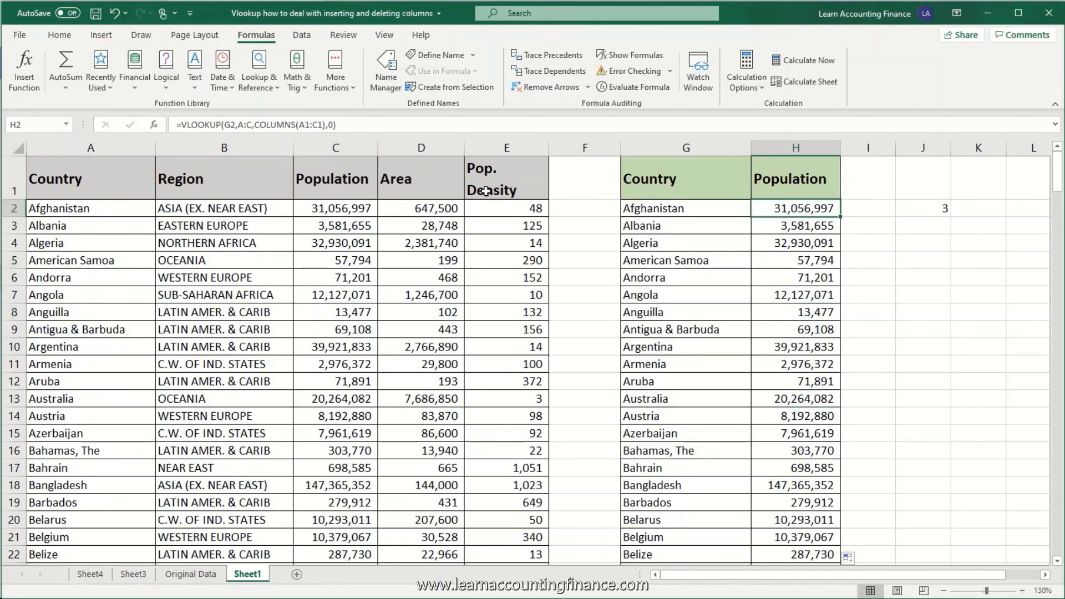
Step: Insert a blank column before the source table's Population column, and check the lookup results and the formula for Afghanistan
right_click(355, 145)
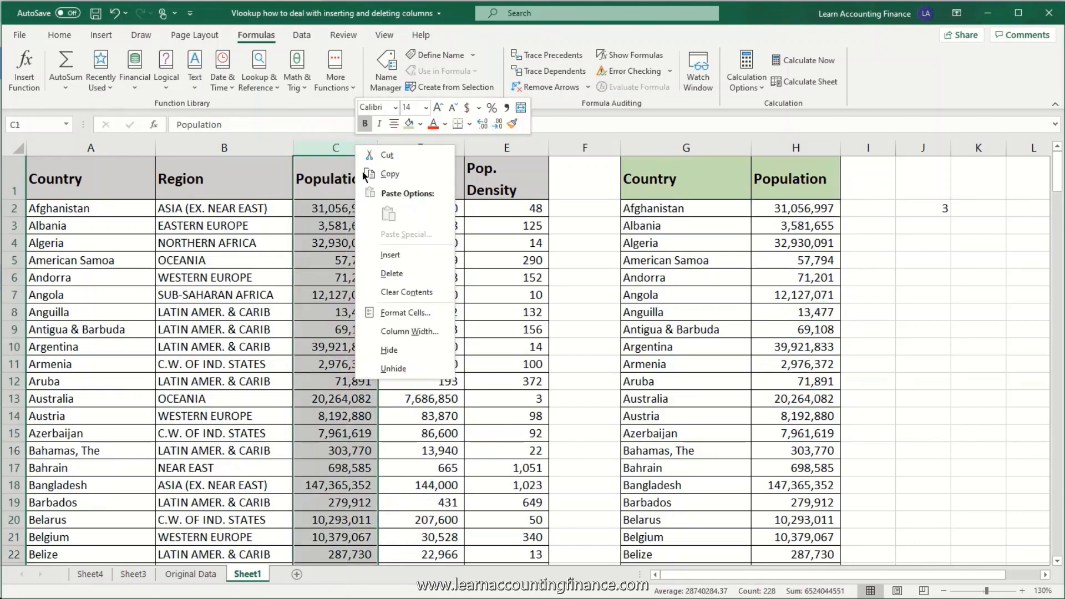
left_click(395, 257)
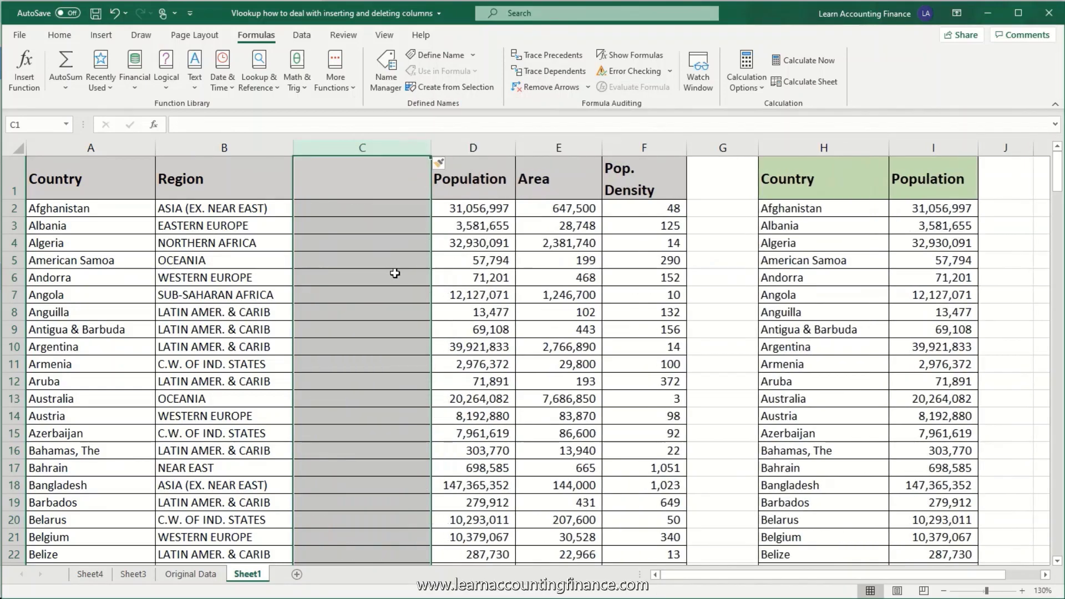
left_click_drag(937, 209, 939, 369)
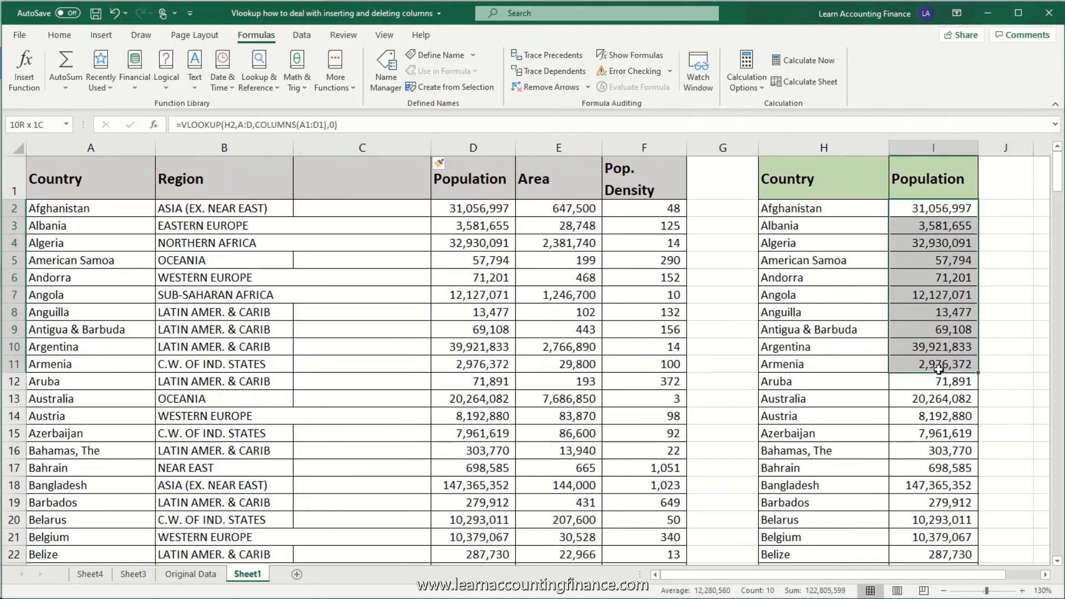
left_click(931, 212)
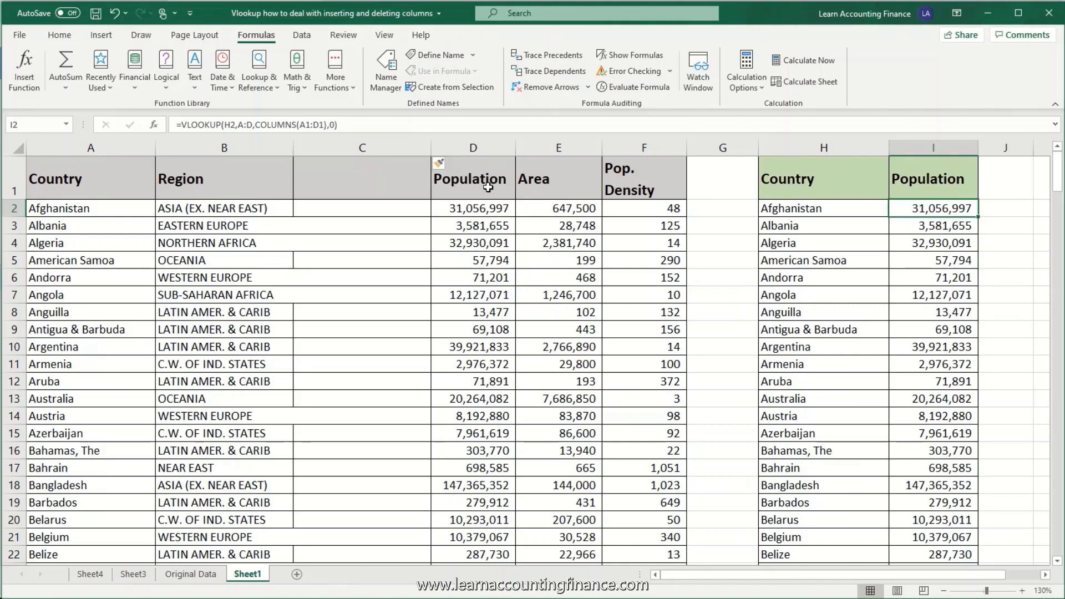
Step: Delete the blank column C from the source table and check the lookup table's Population results
left_click(362, 148)
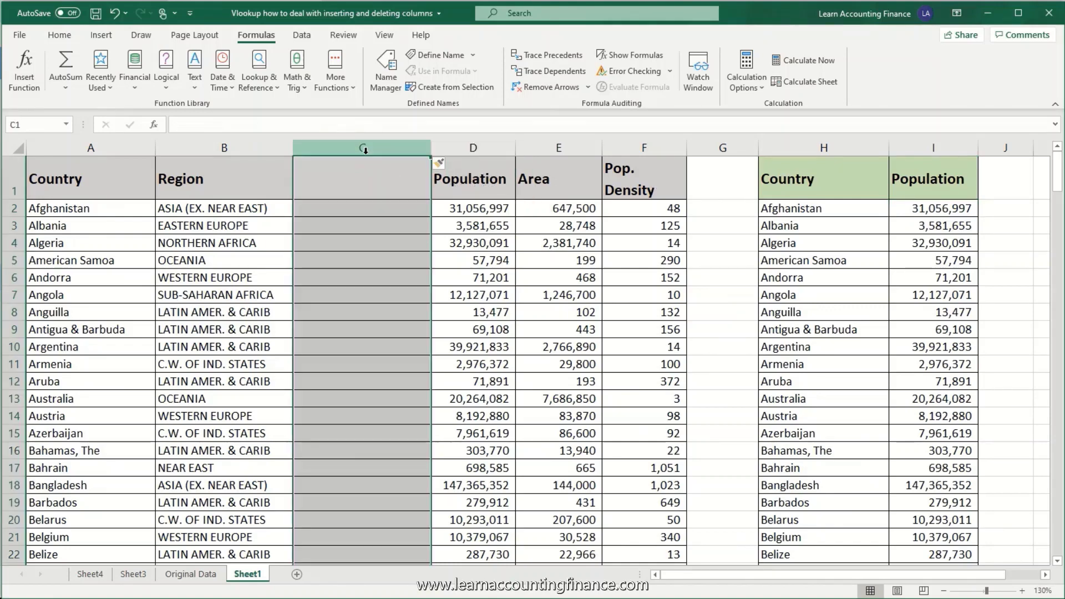
right_click(365, 152)
left_click(404, 283)
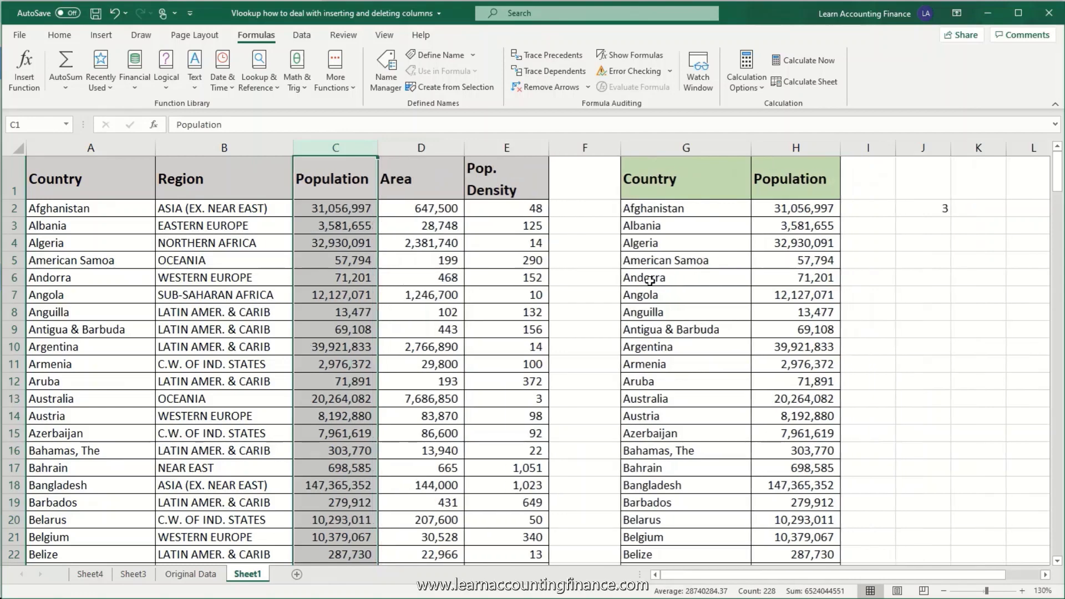
left_click_drag(782, 216, 791, 399)
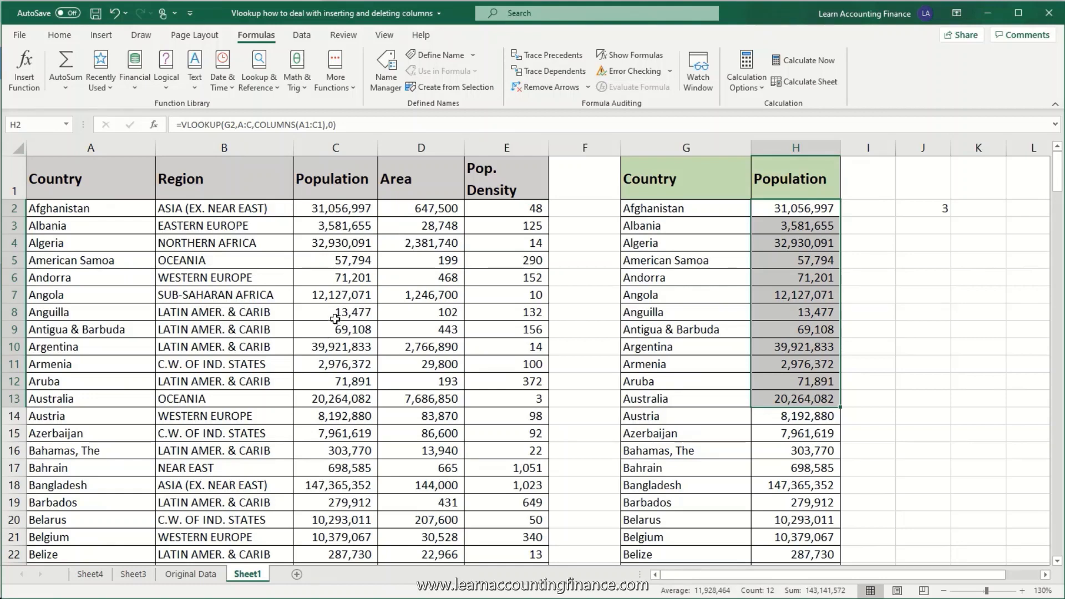
Step: Add List data validation to the lookup table's header cell H1, using the source headers =$B$1:$E$1 as the source
left_click(810, 191)
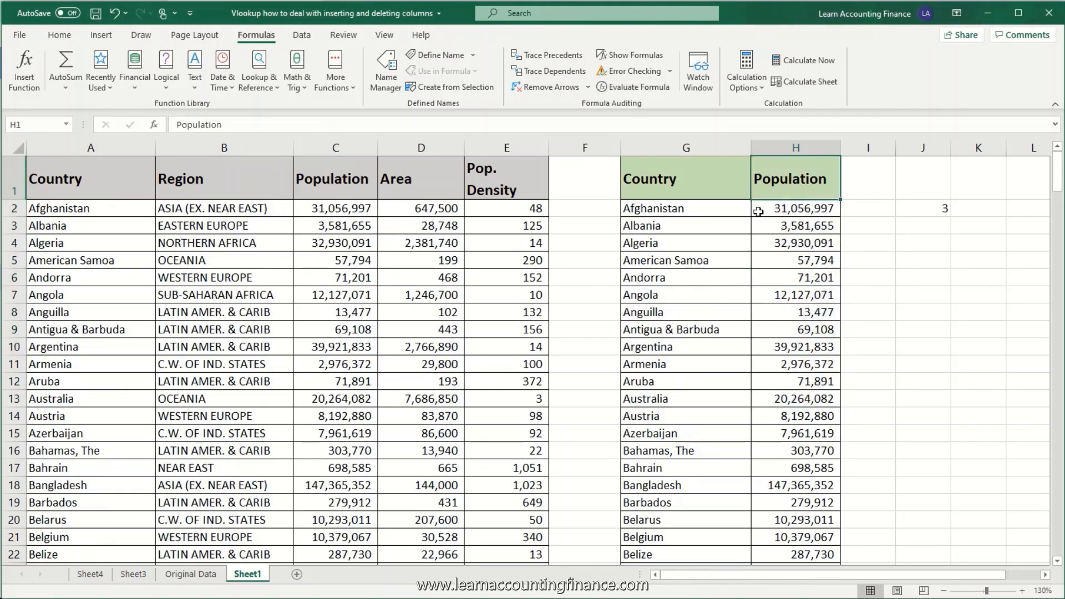
left_click(795, 210)
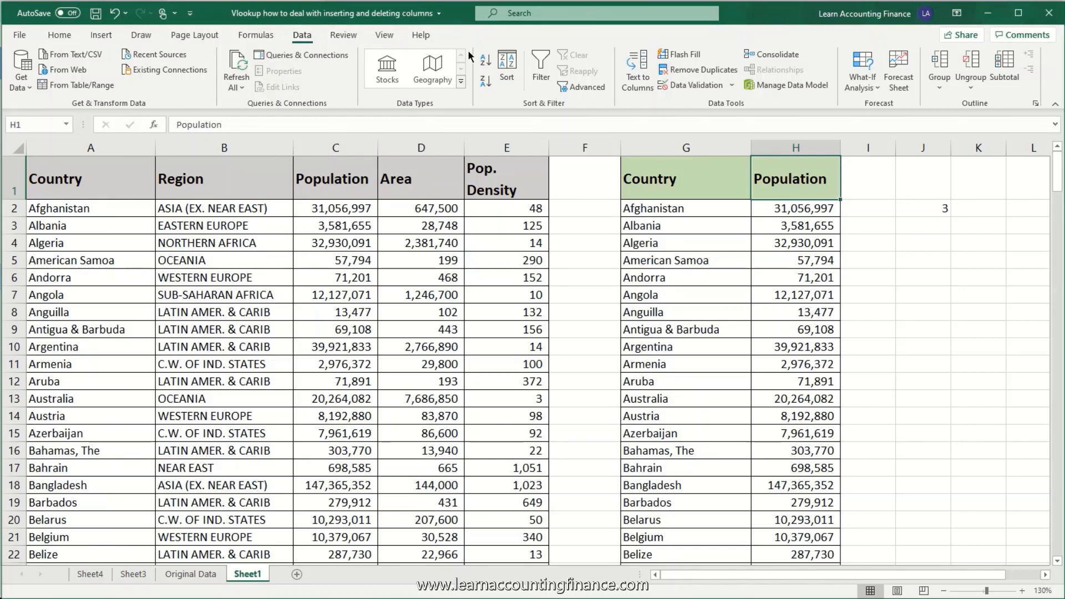
left_click(715, 85)
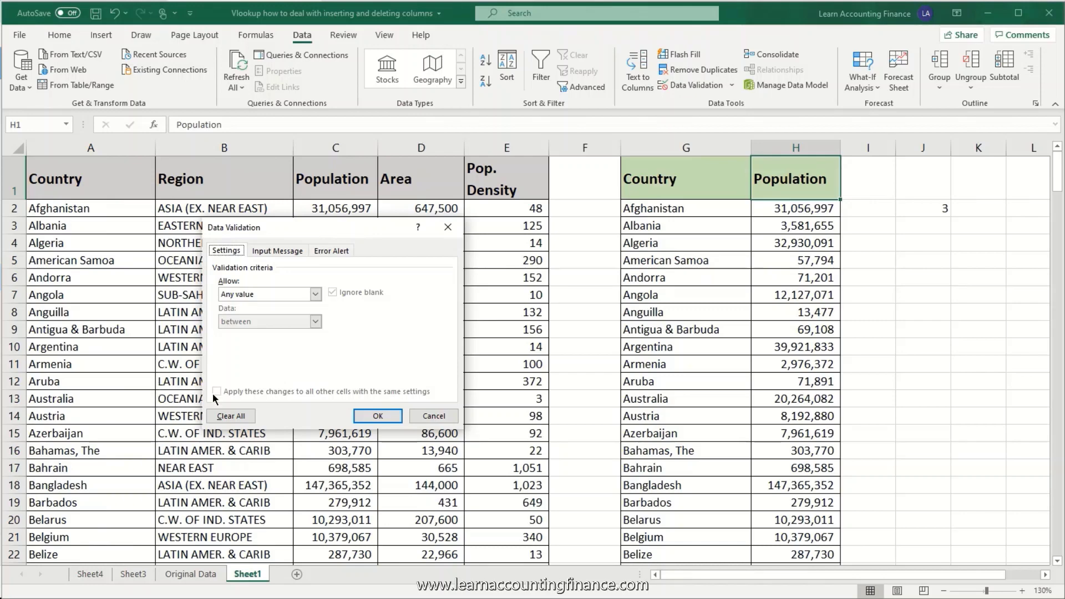
left_click(315, 294)
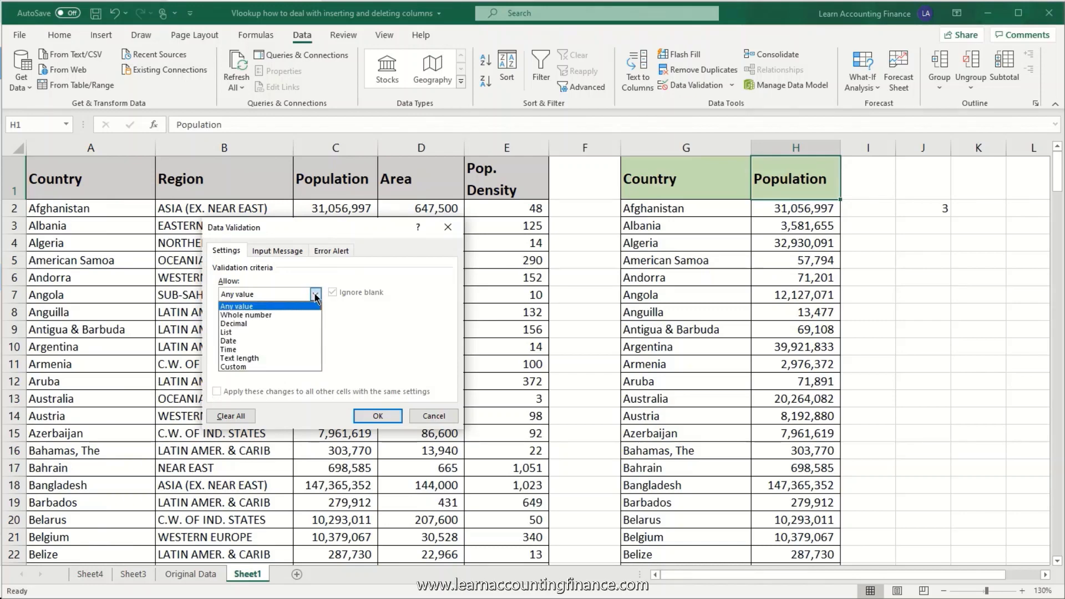
left_click(271, 333)
left_click_drag(343, 233, 639, 167)
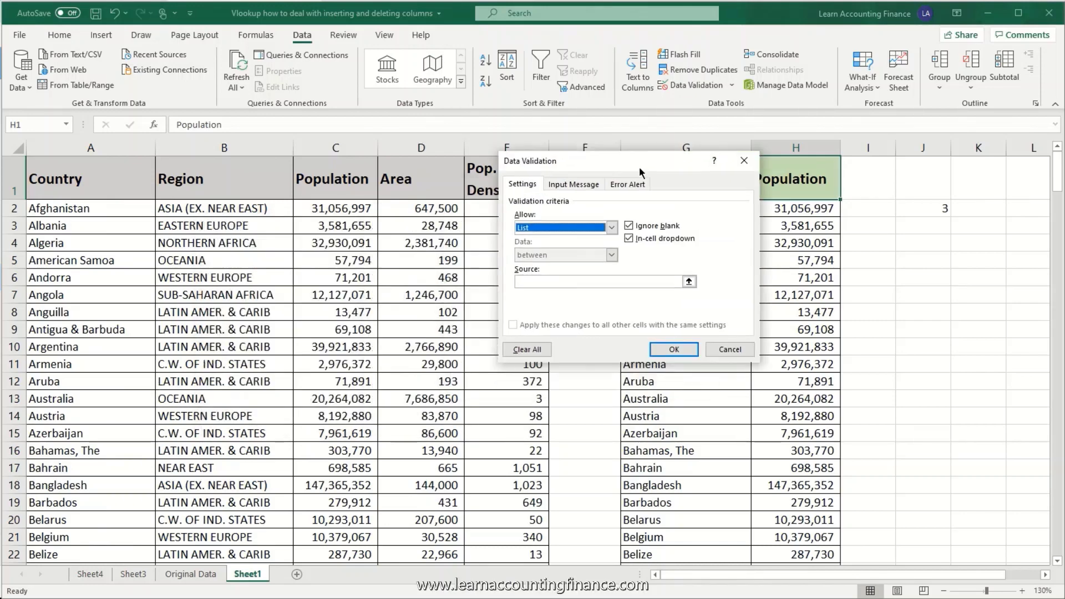
left_click_drag(554, 161, 635, 152)
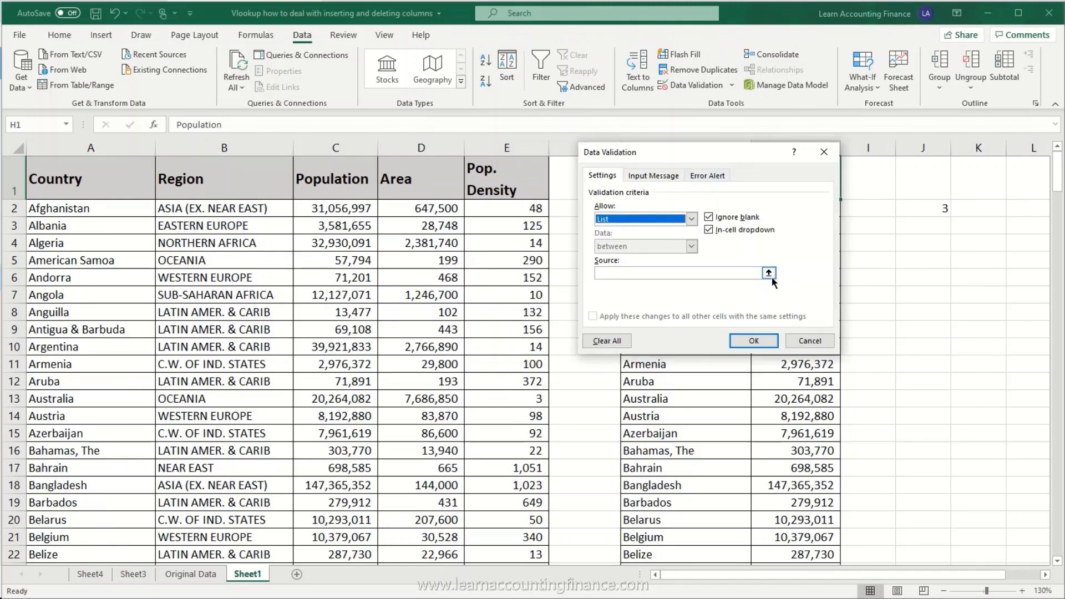
left_click(769, 273)
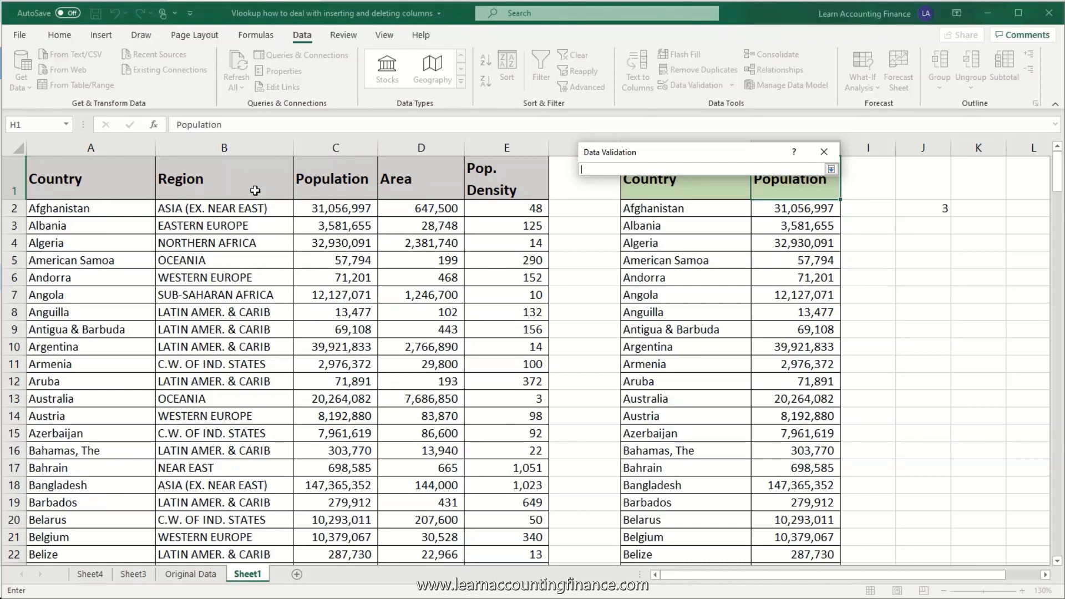
left_click_drag(219, 183, 502, 181)
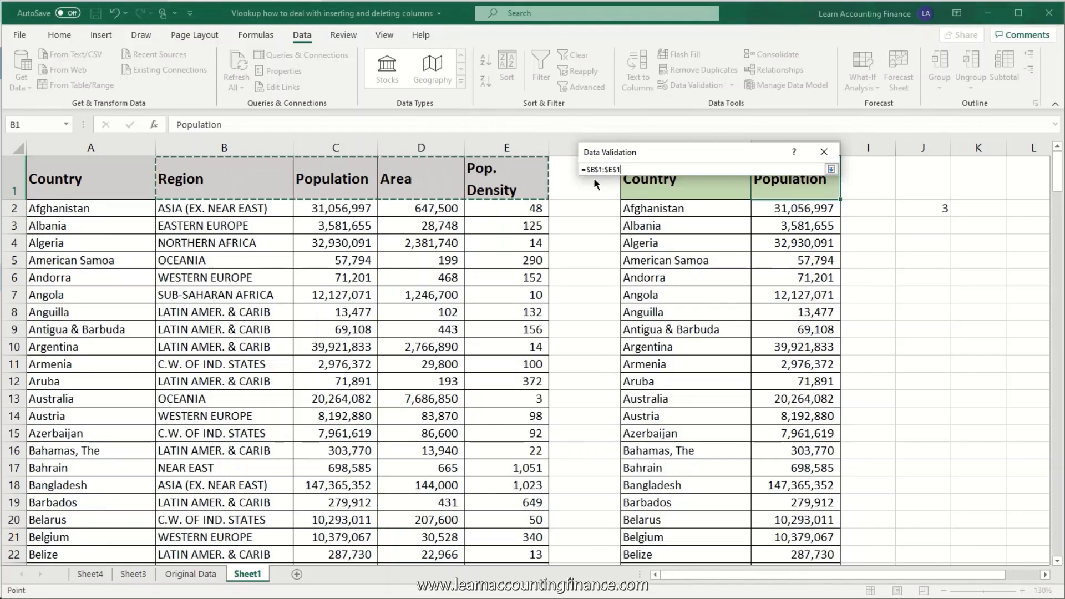
left_click(831, 170)
left_click(754, 341)
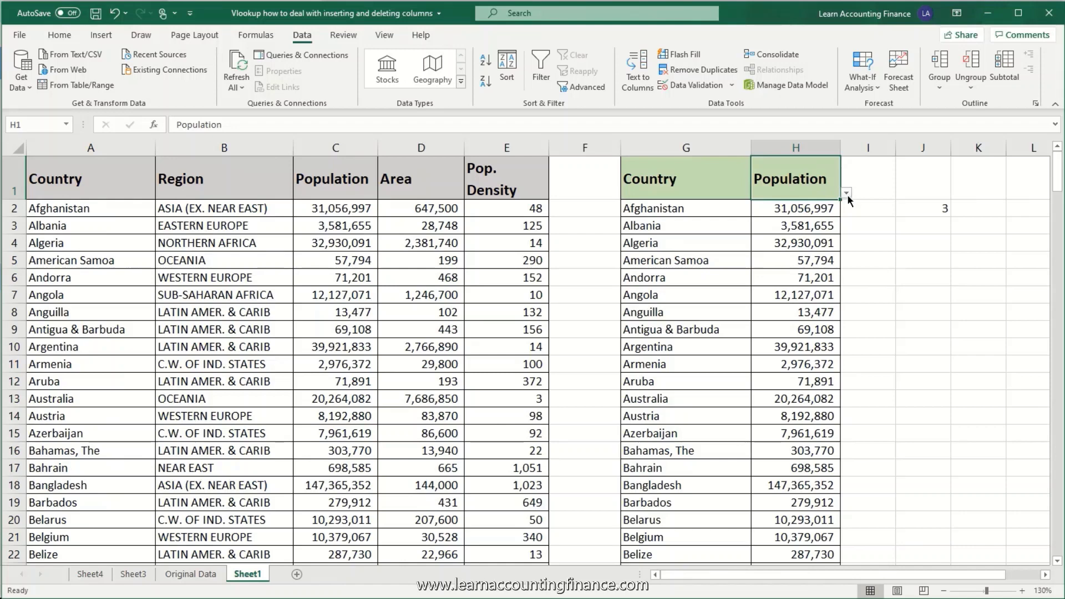
Step: Choose Region as the lookup table's header in H1, and inspect the results and the formula in H2
left_click(846, 193)
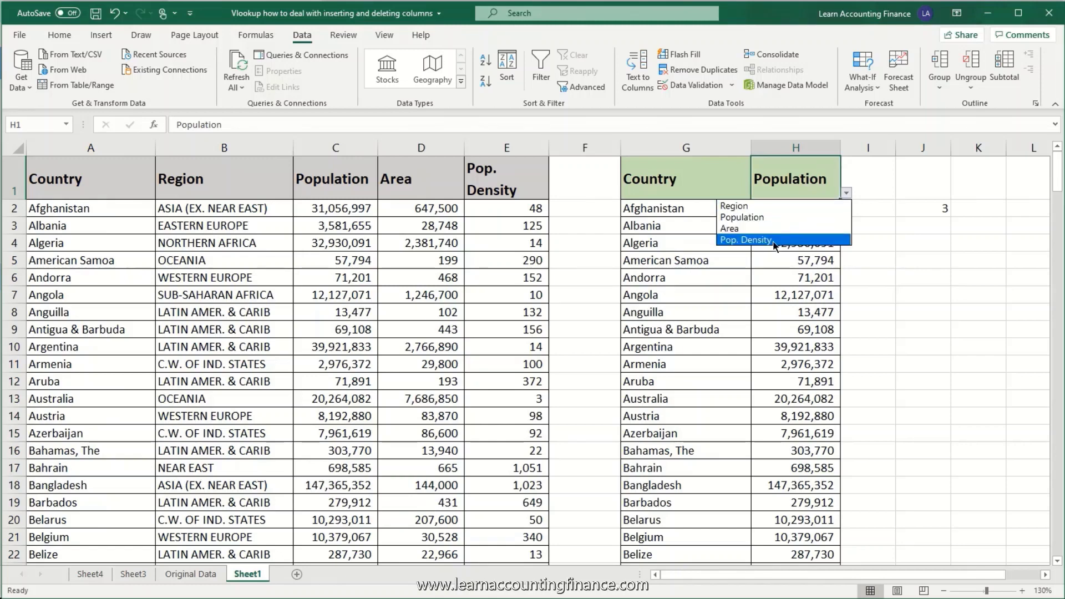
left_click(742, 206)
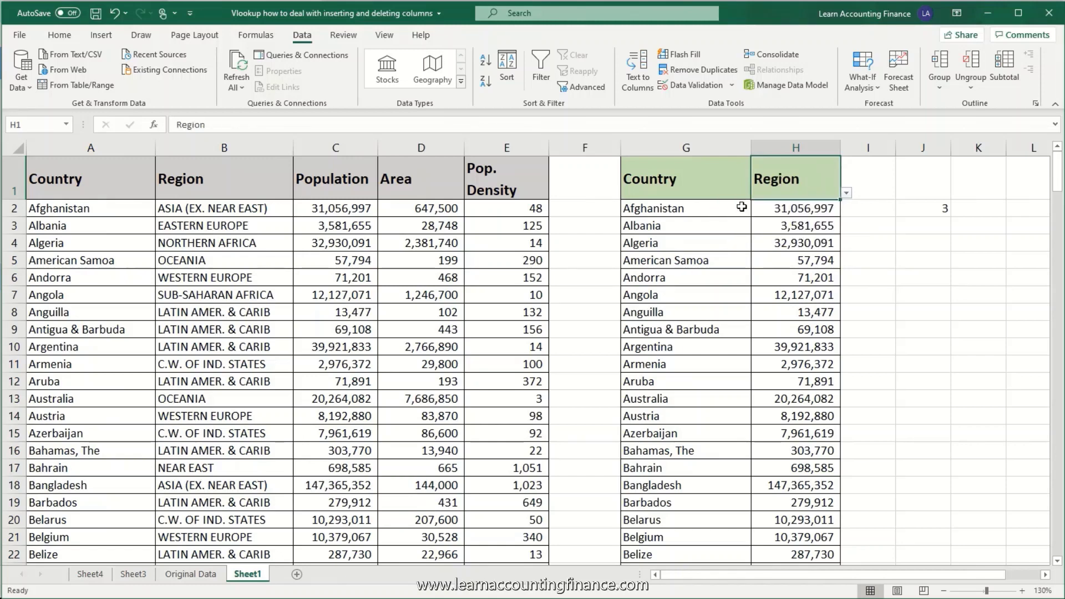
left_click(807, 208)
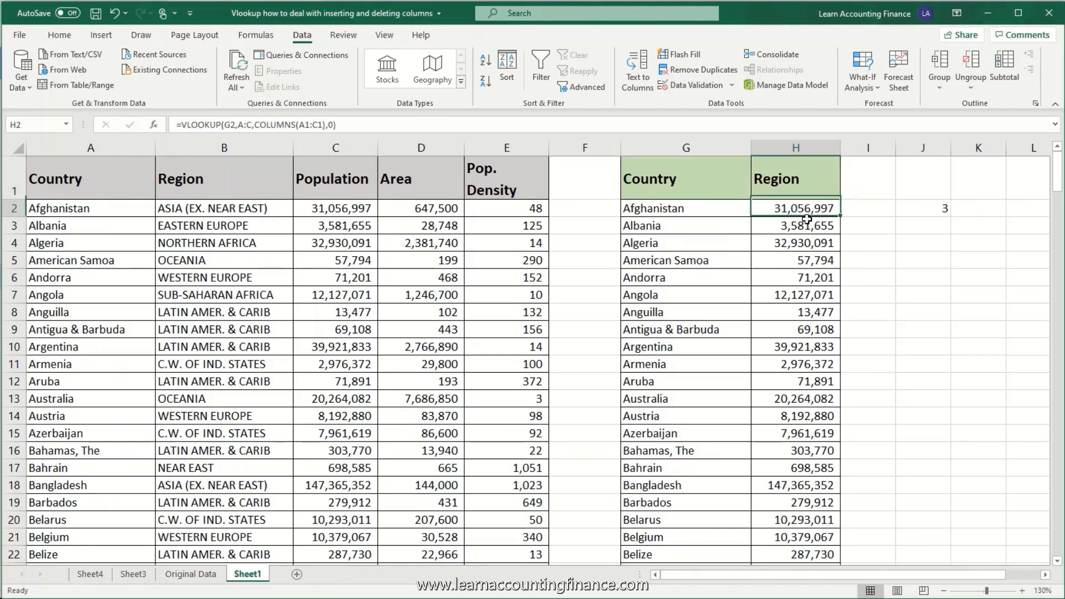
left_click_drag(808, 218, 805, 363)
left_click(792, 216)
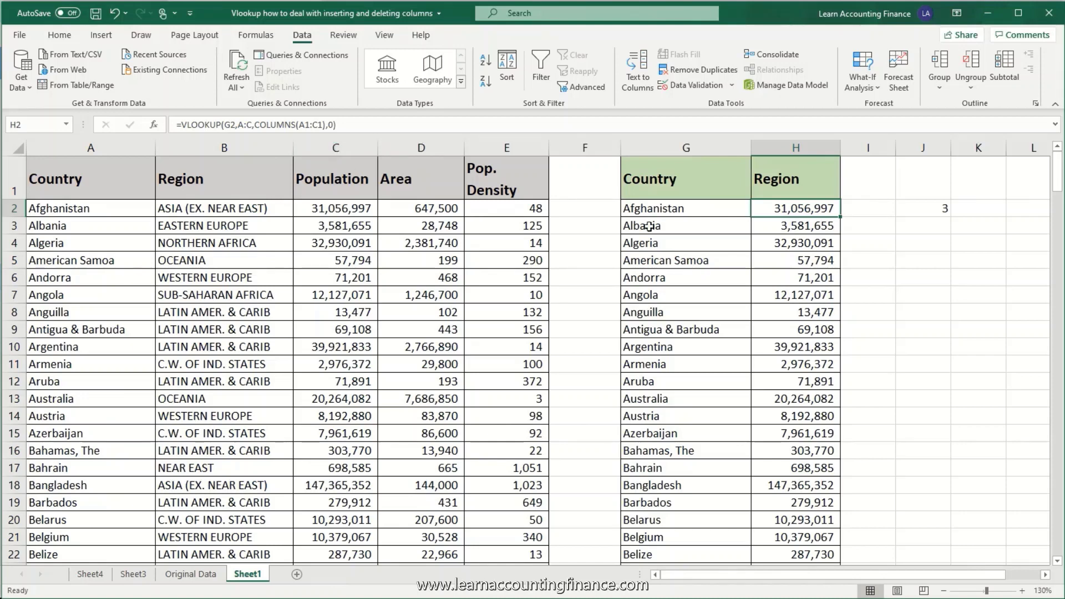
Step: Change the lookup table's header in H1 to Pop. Density
left_click(796, 183)
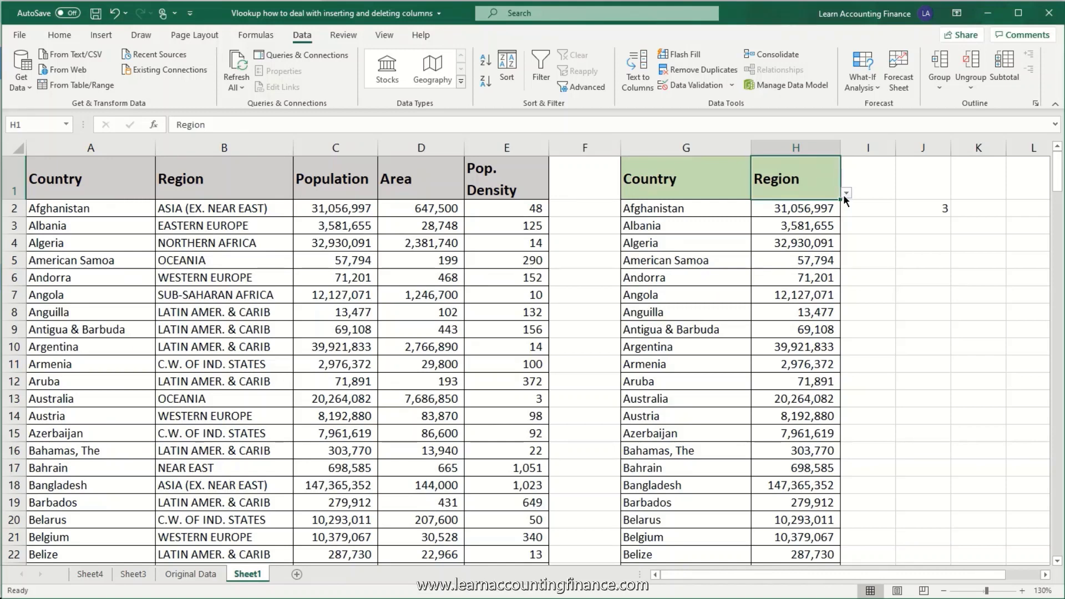
left_click(810, 212)
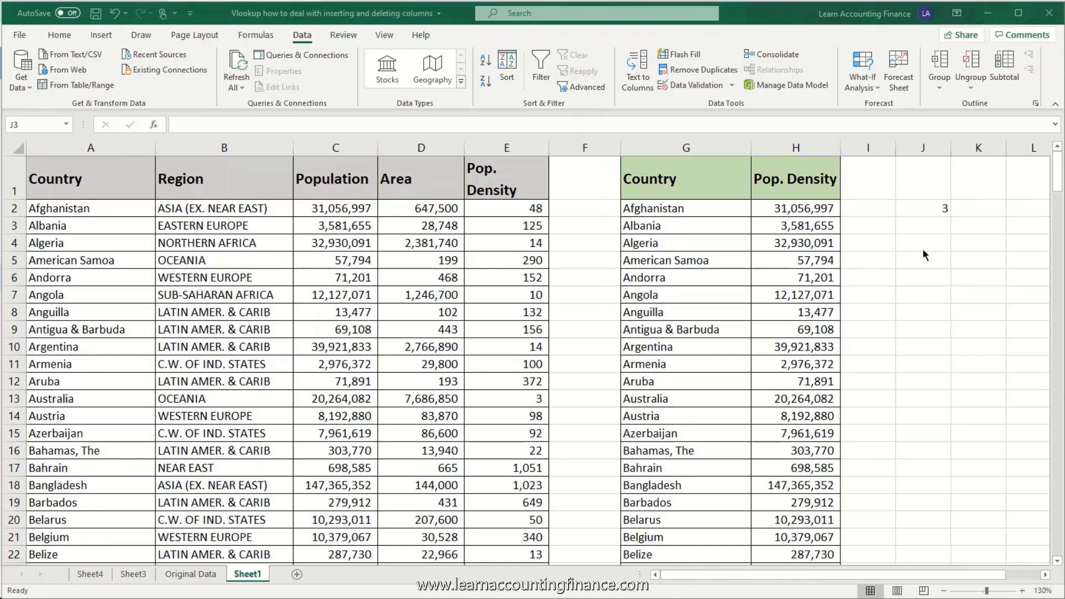
Step: Enter =MATCH($H$1,$A$1:$E$1,0) in J3 to find the position of the lookup table's selected header among the source headers
left_click(928, 224)
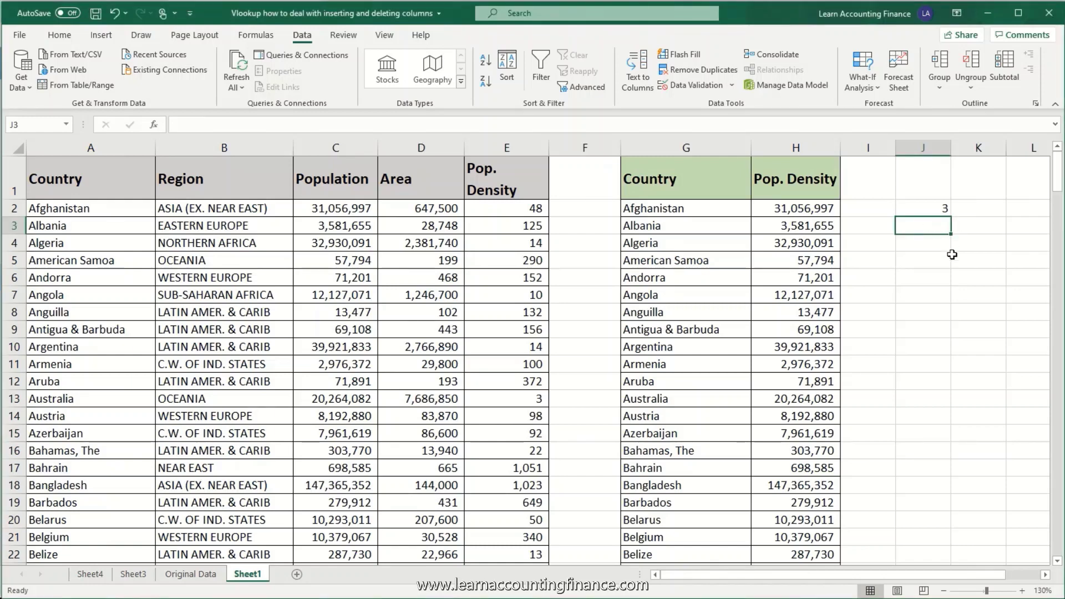
type("=mat")
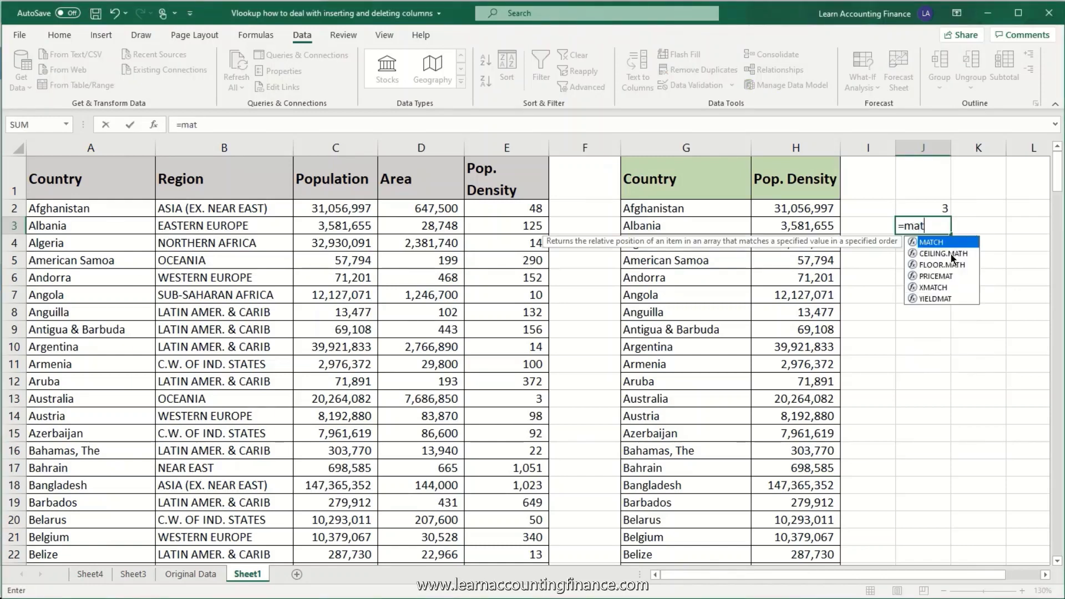
type("ch(")
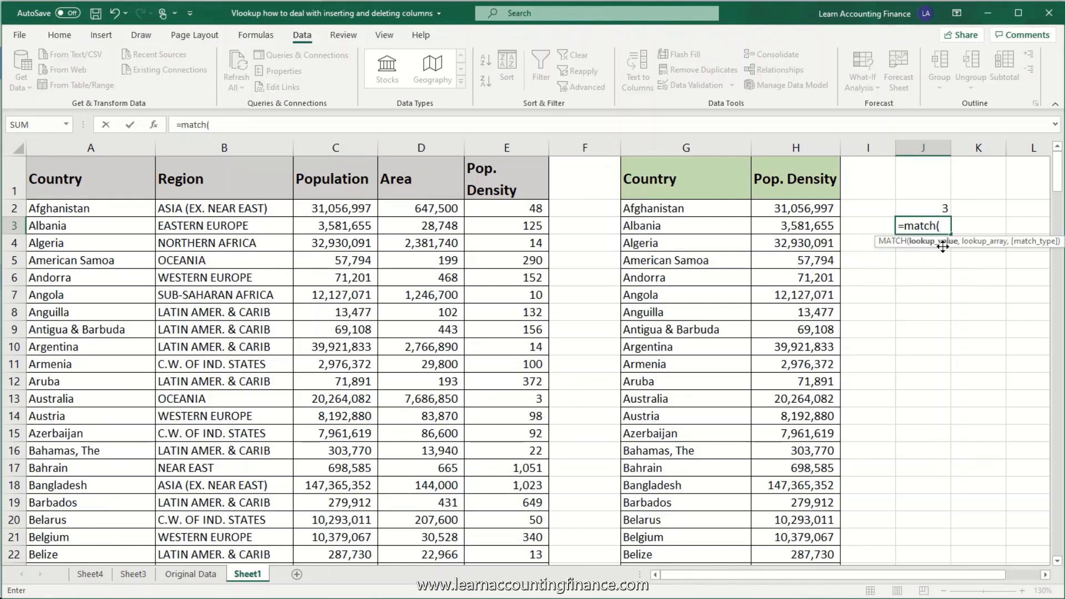
left_click(801, 179)
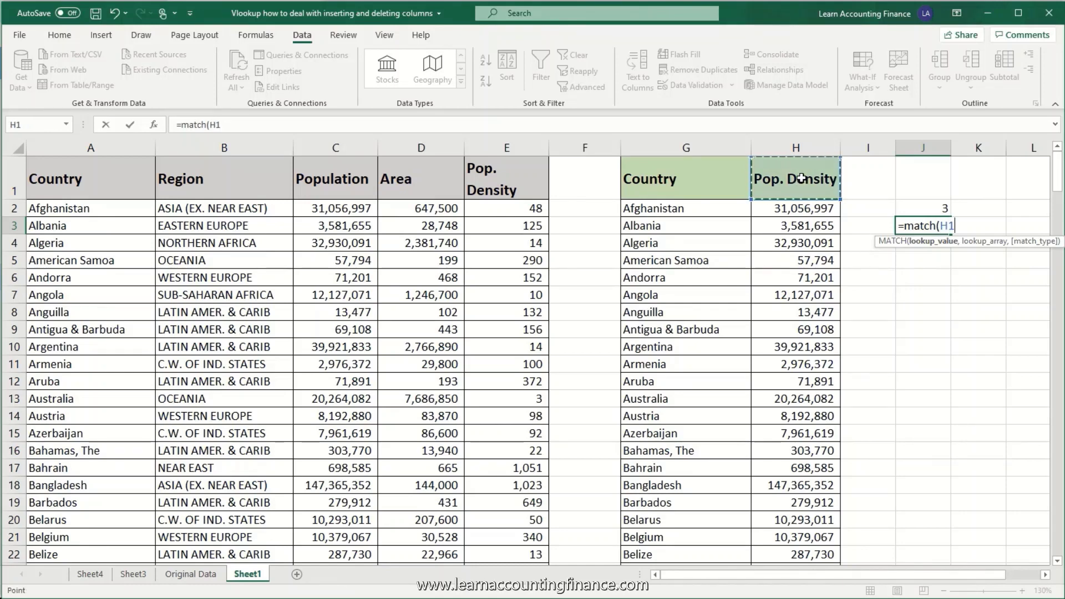
key("F4")
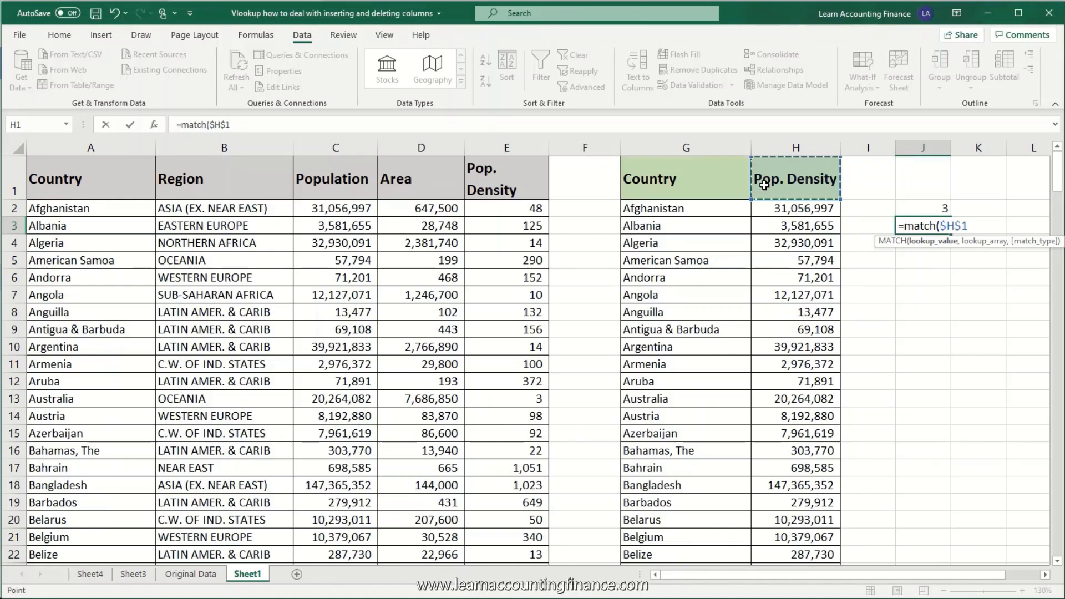
type(",")
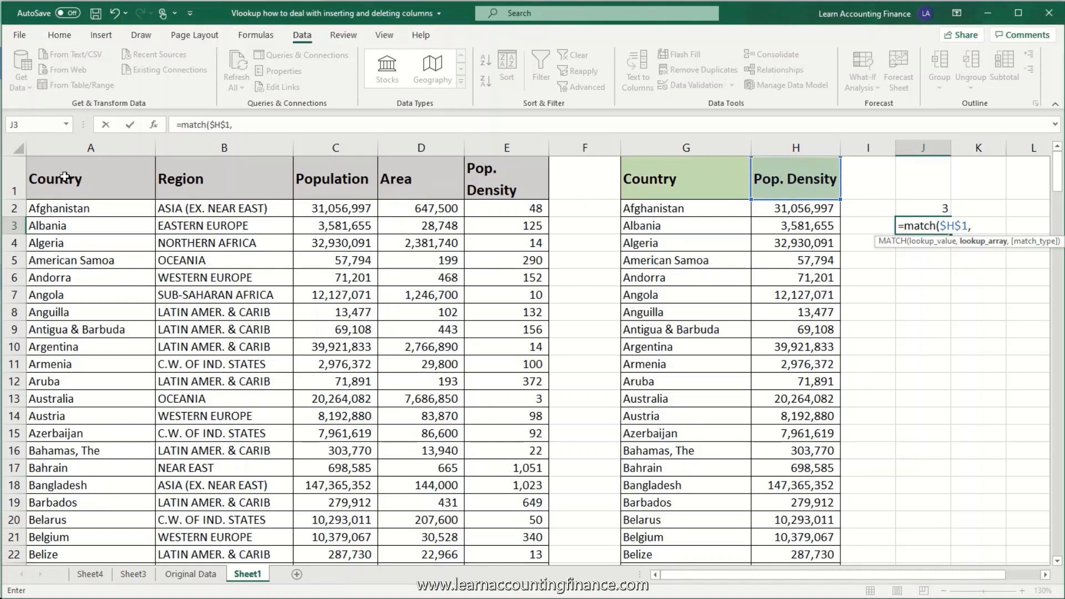
left_click_drag(65, 176, 486, 179)
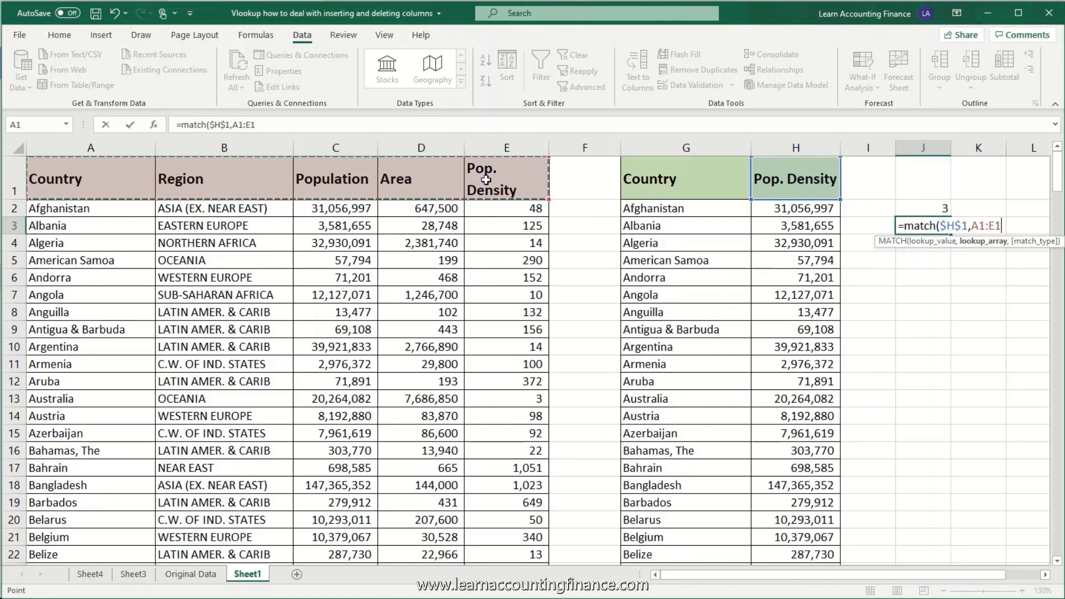
key("F4")
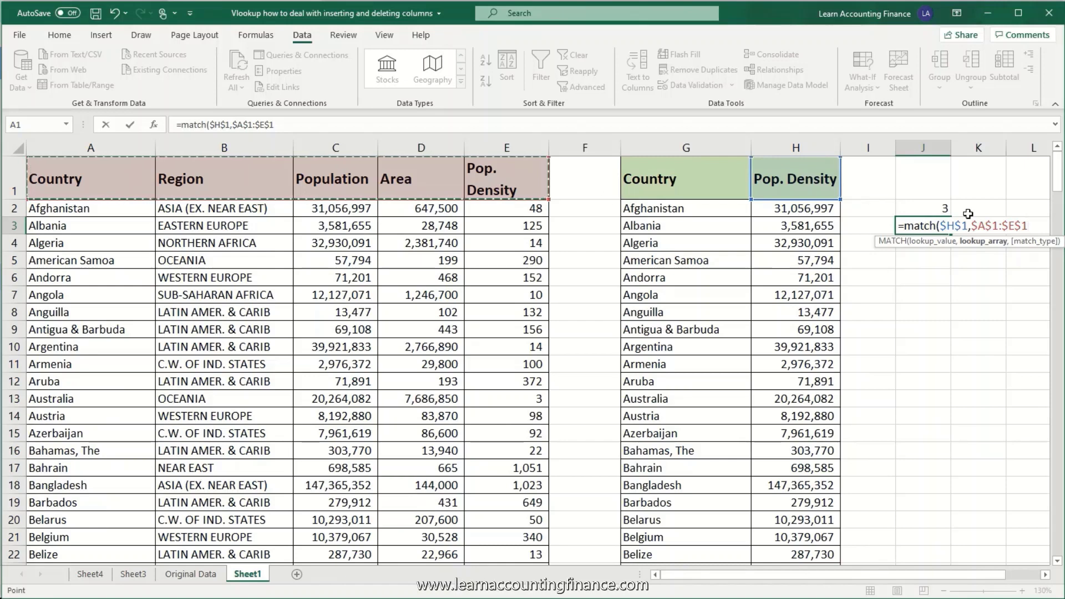
left_click(300, 128)
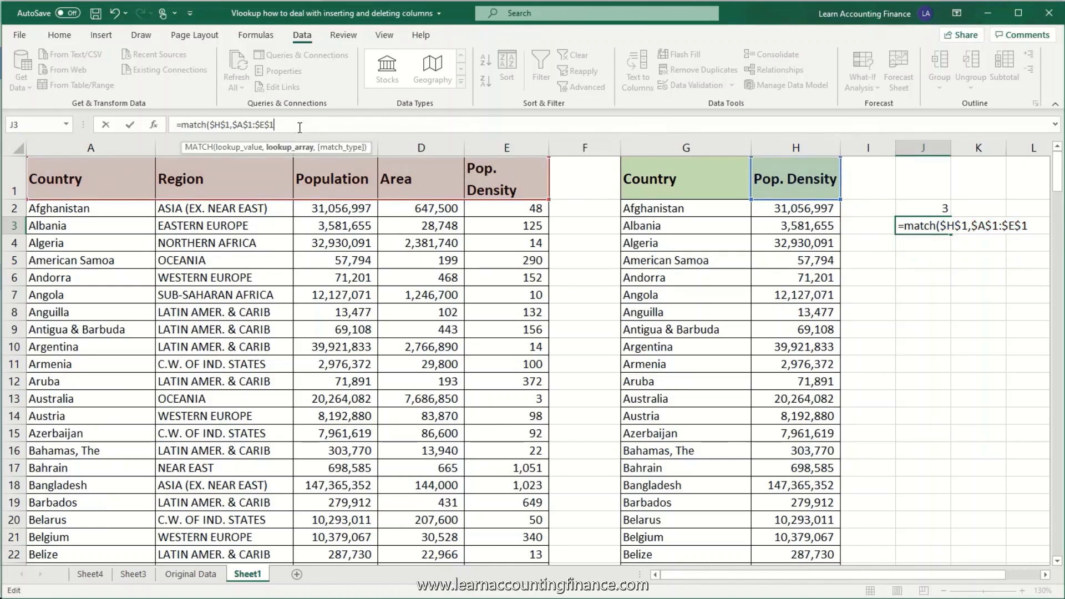
type(",")
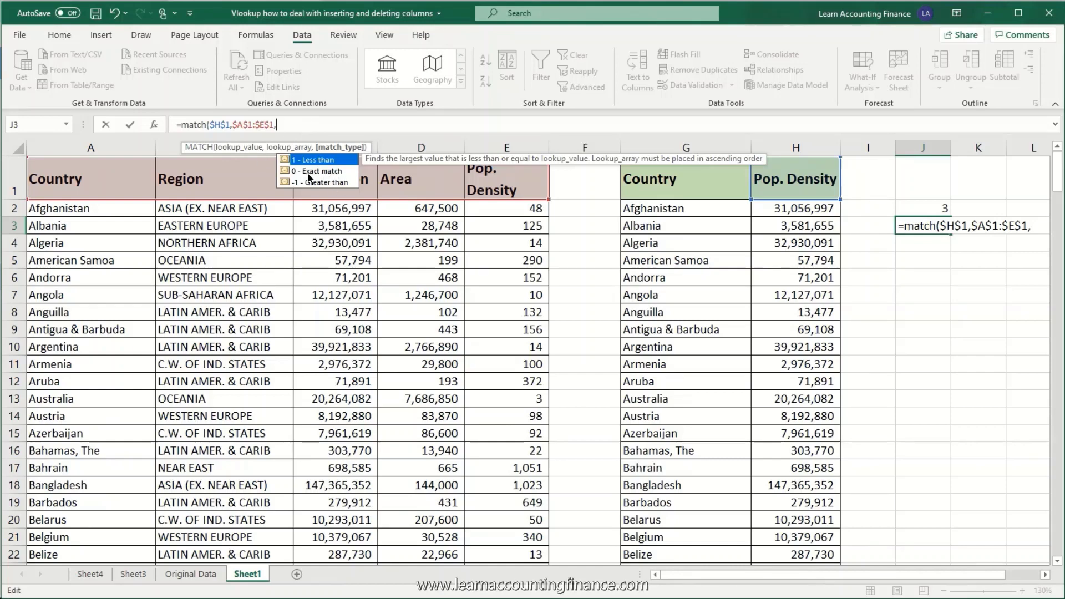
type("0)")
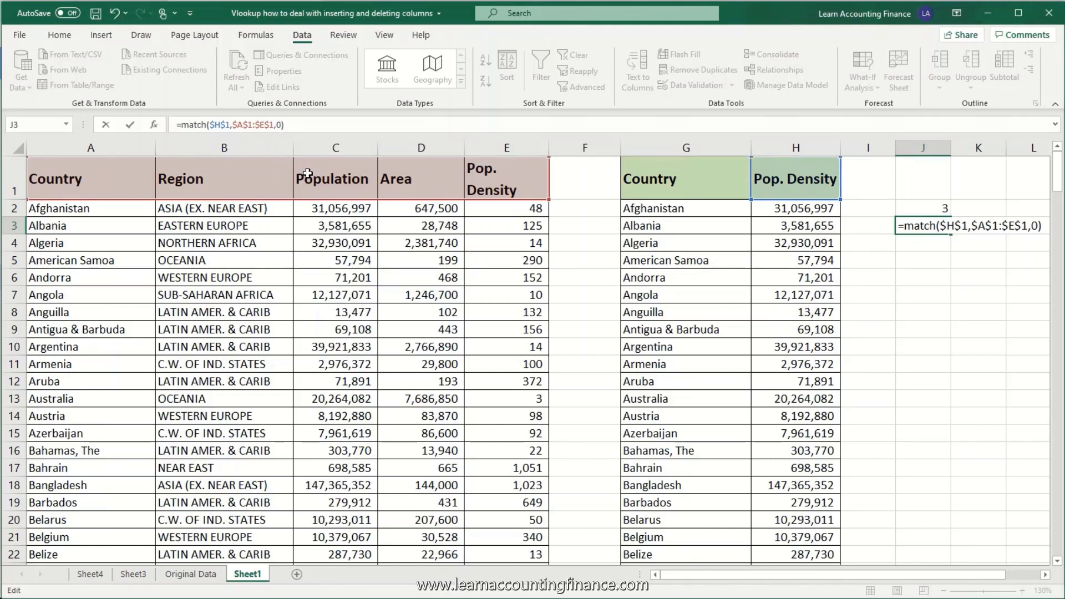
key("Return")
key("Up")
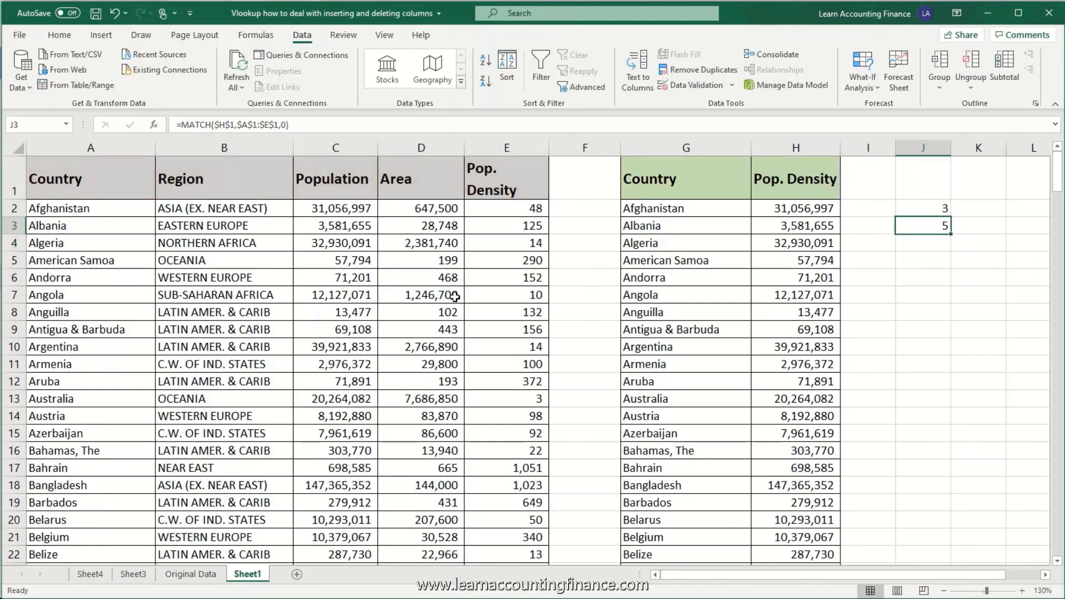
Step: Review the cells used by the MATCH formula, set the header in H1 to Region, and check J3
left_click(820, 186)
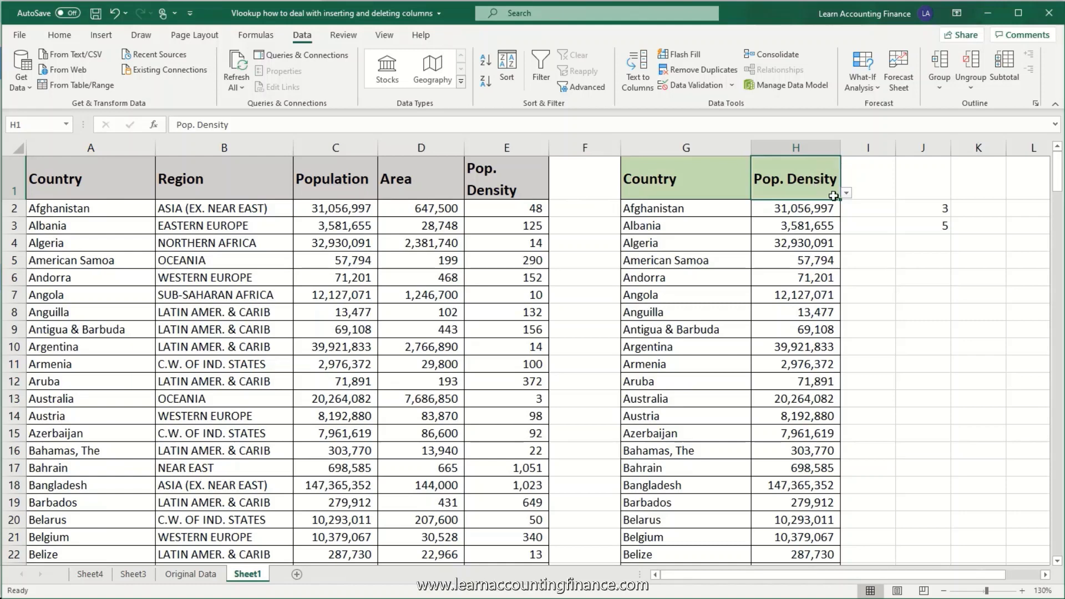
left_click(929, 224)
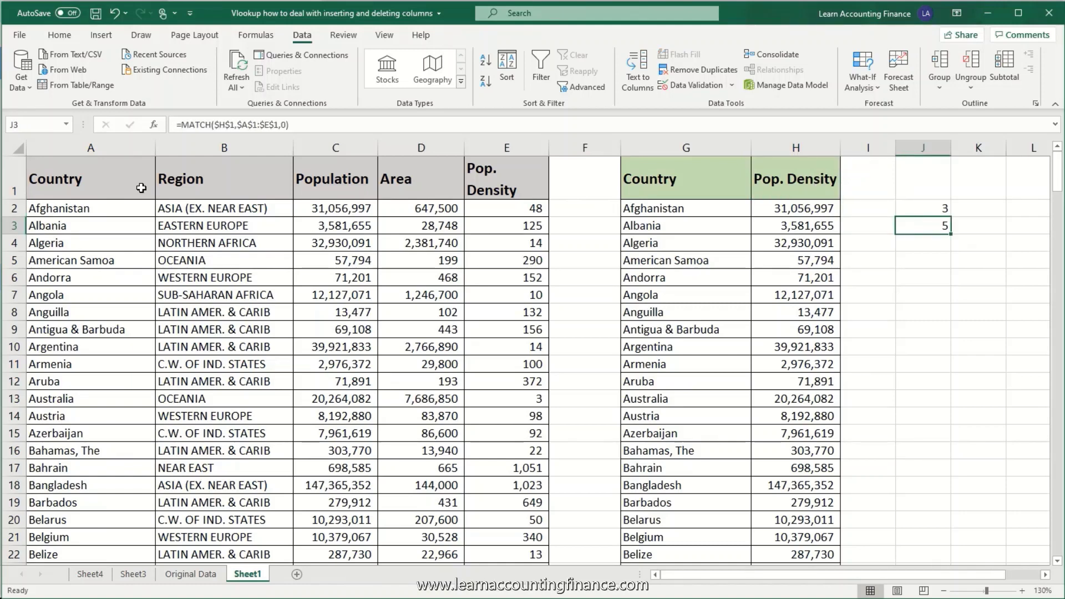
left_click_drag(103, 183, 483, 176)
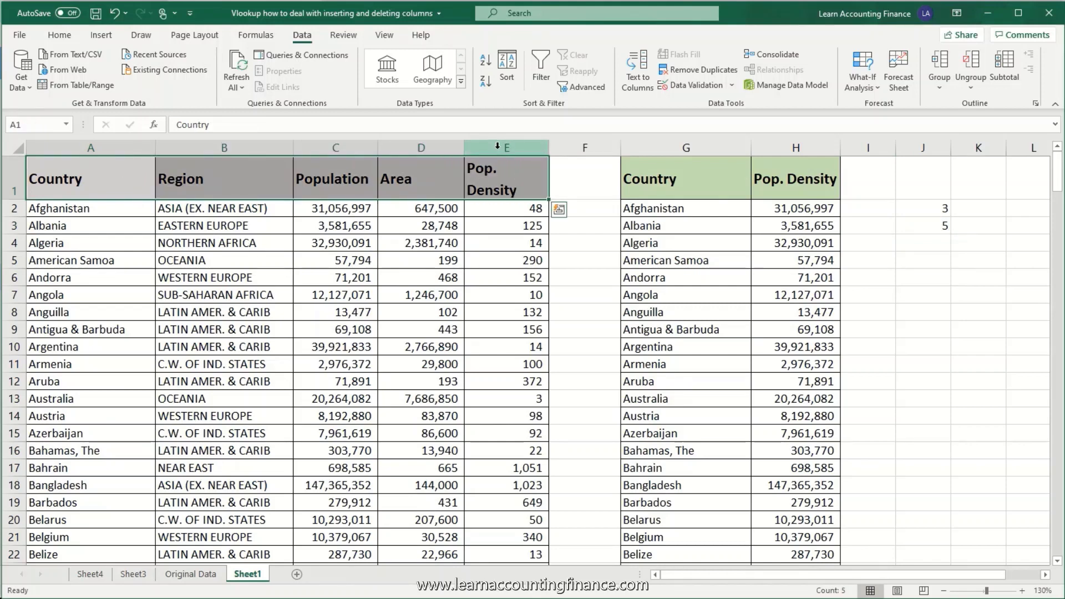
left_click(818, 209)
left_click(835, 184)
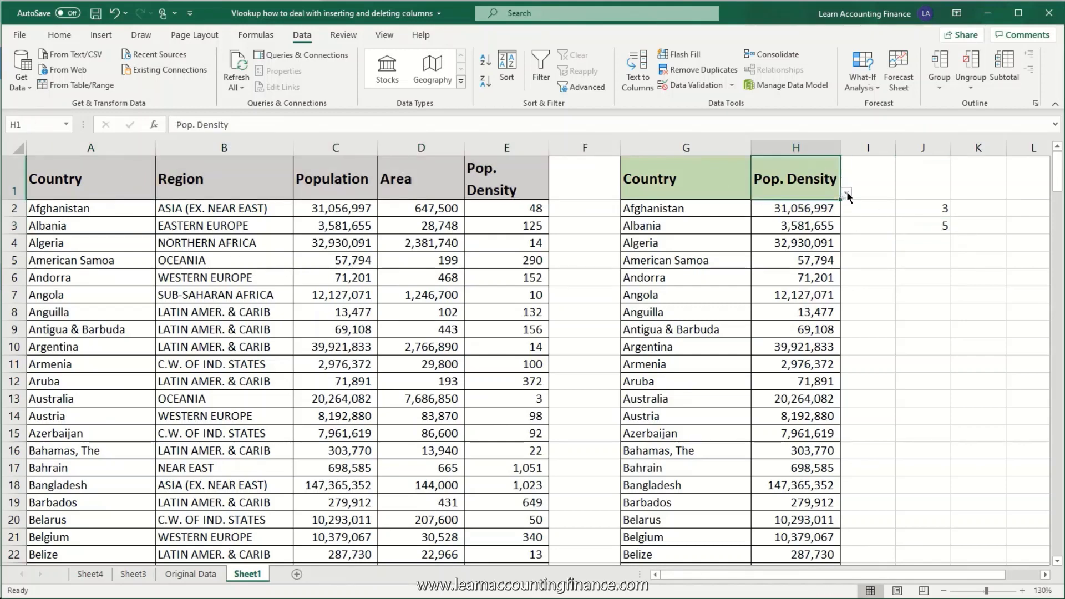
left_click(846, 191)
left_click(778, 212)
left_click(928, 228)
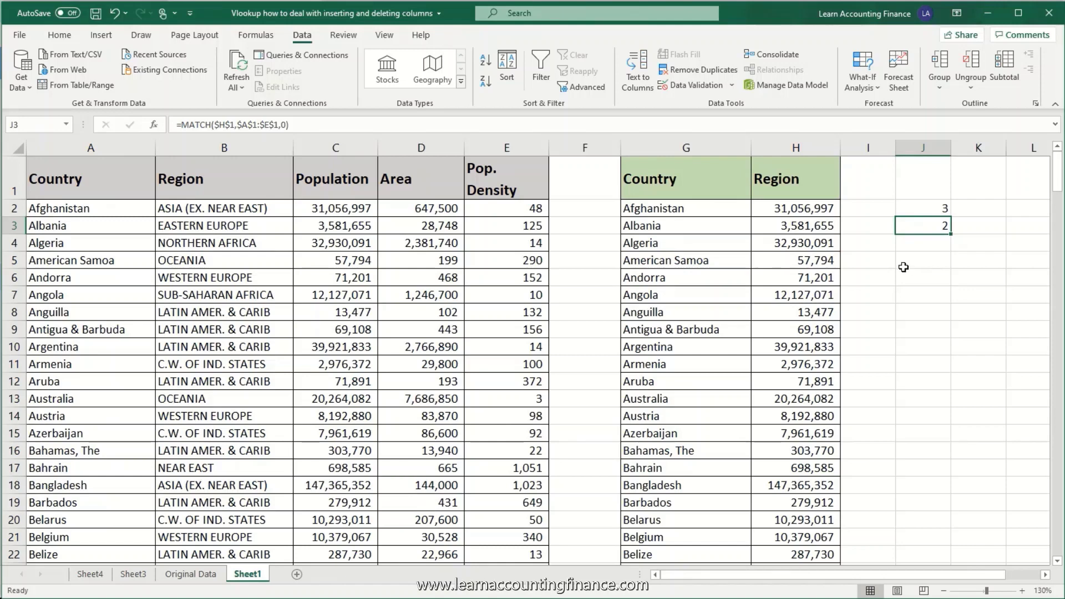
Step: Remove the COLUMNS(A1:C1) column index from the VLOOKUP formula in H2
left_click(806, 211)
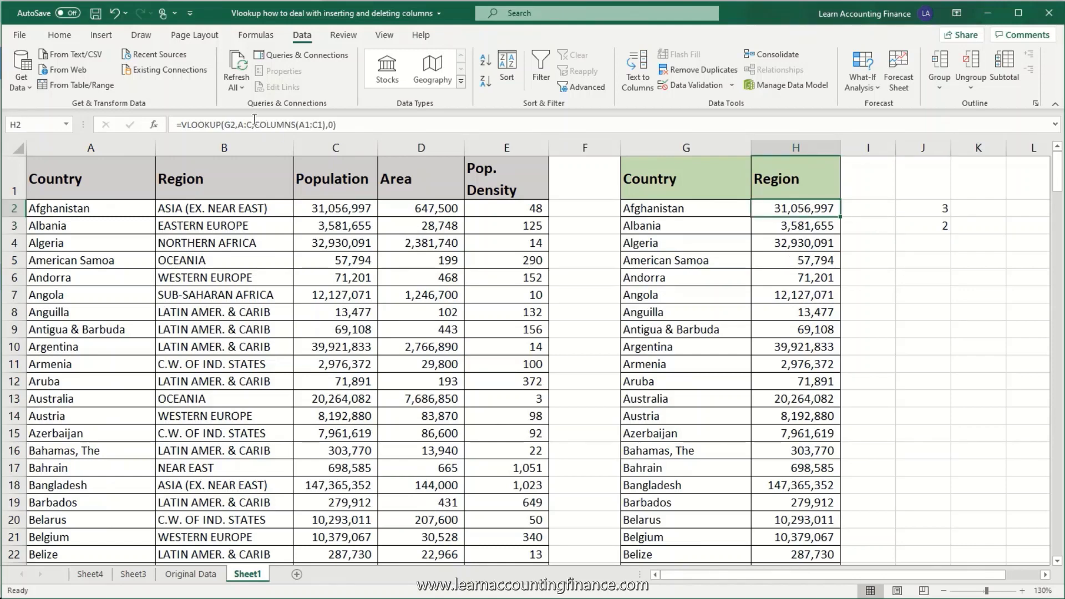
left_click_drag(254, 124, 323, 124)
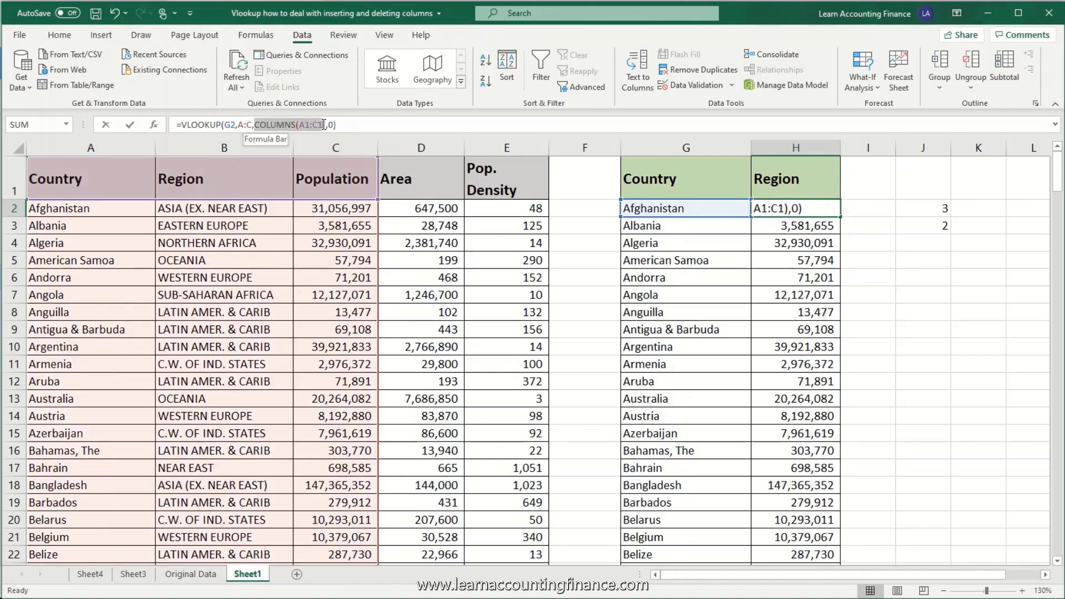
key("Delete")
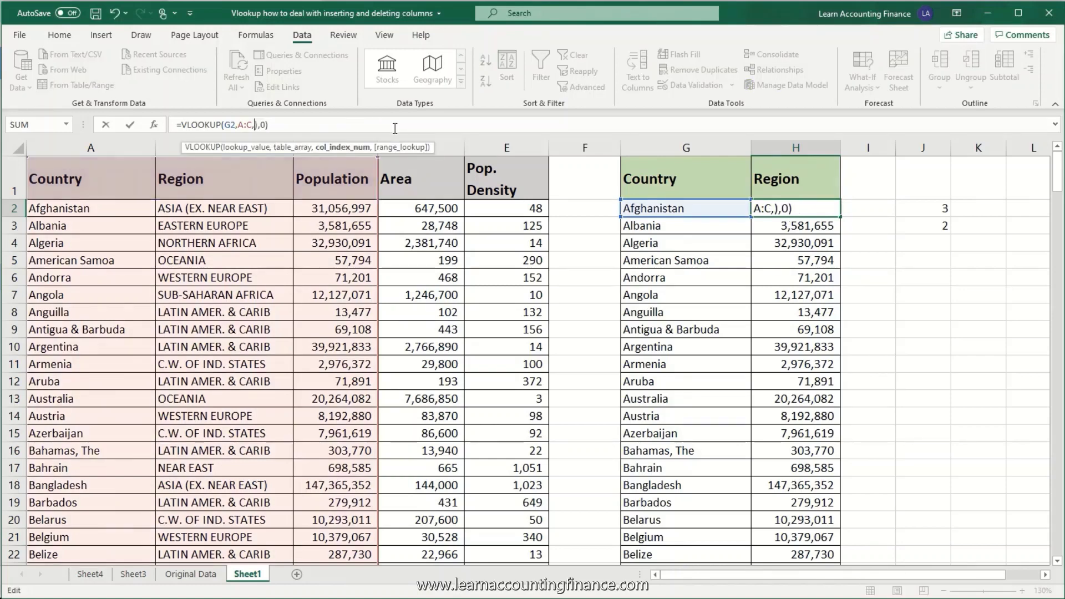
key("Delete")
Step: Insert MATCH($H$1,$A$1:$E$1,0) as the column index number of the VLOOKUP formula in H2
type("match")
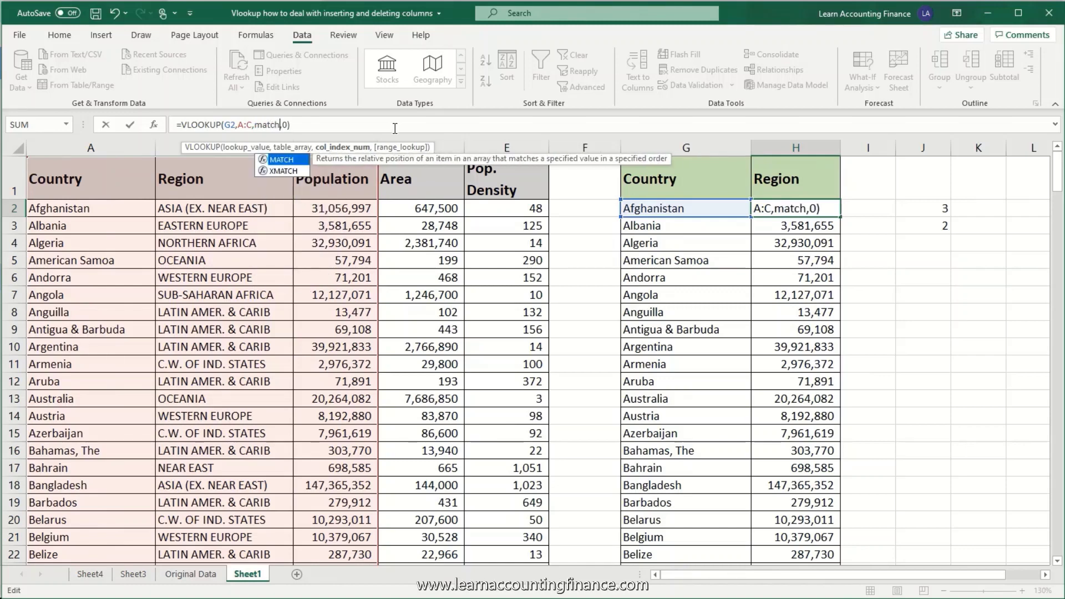
type("(")
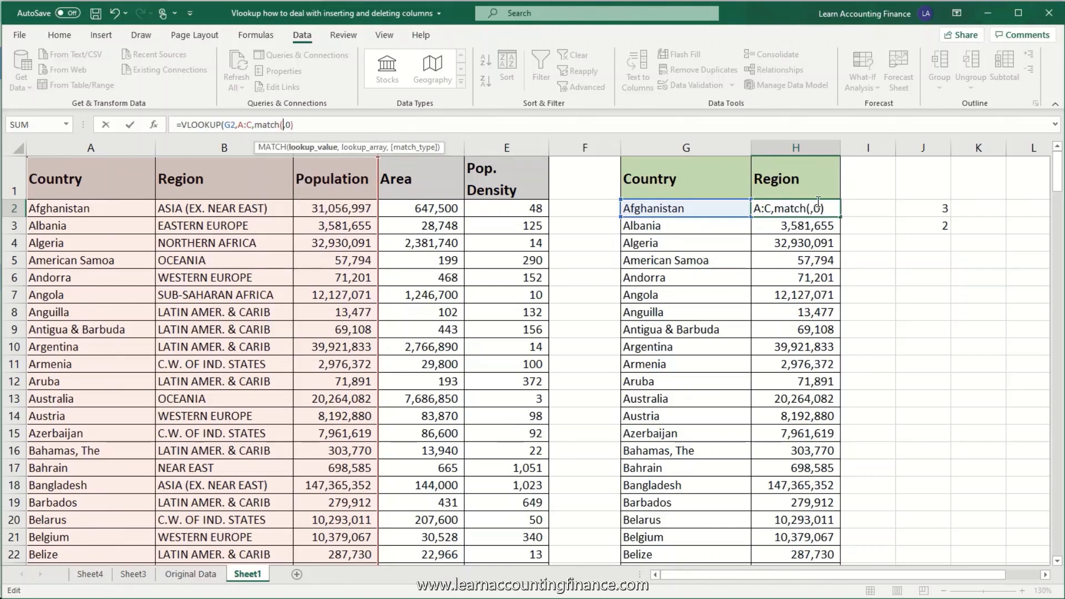
left_click(804, 176)
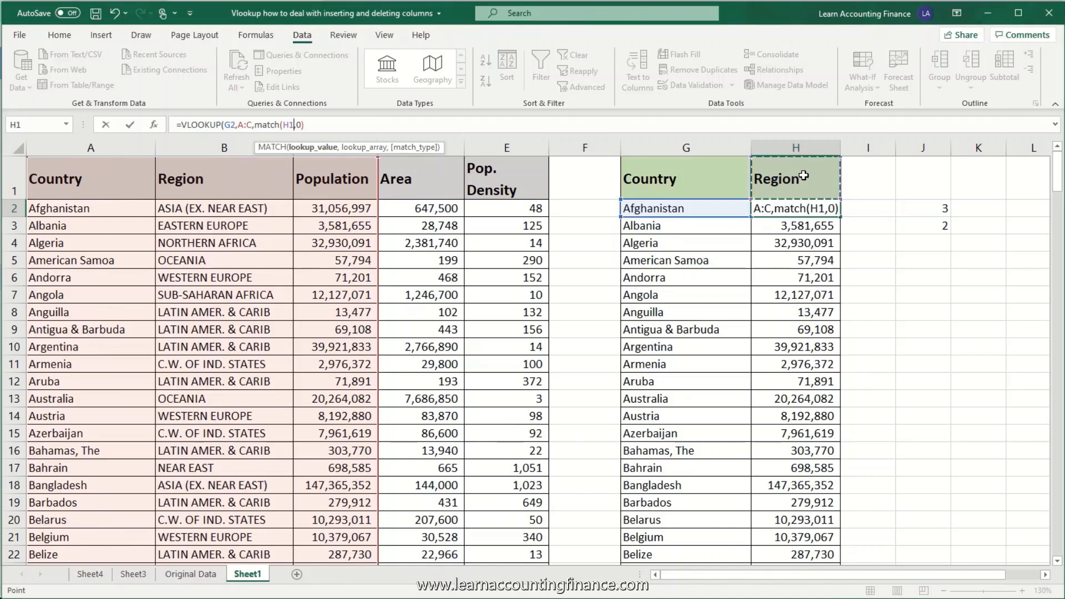
key("F4")
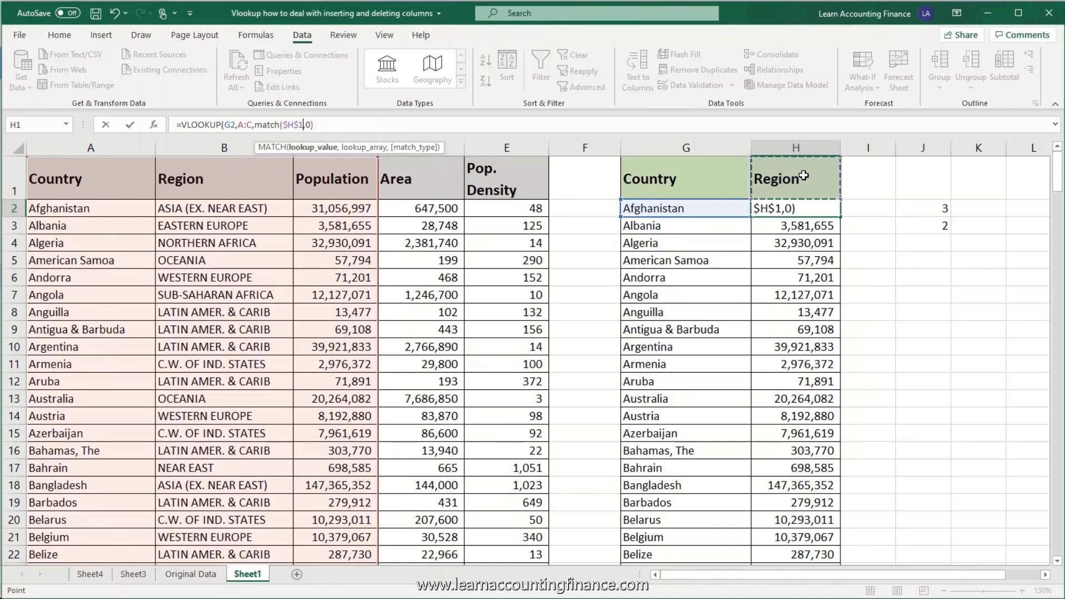
type(",")
left_click(80, 181)
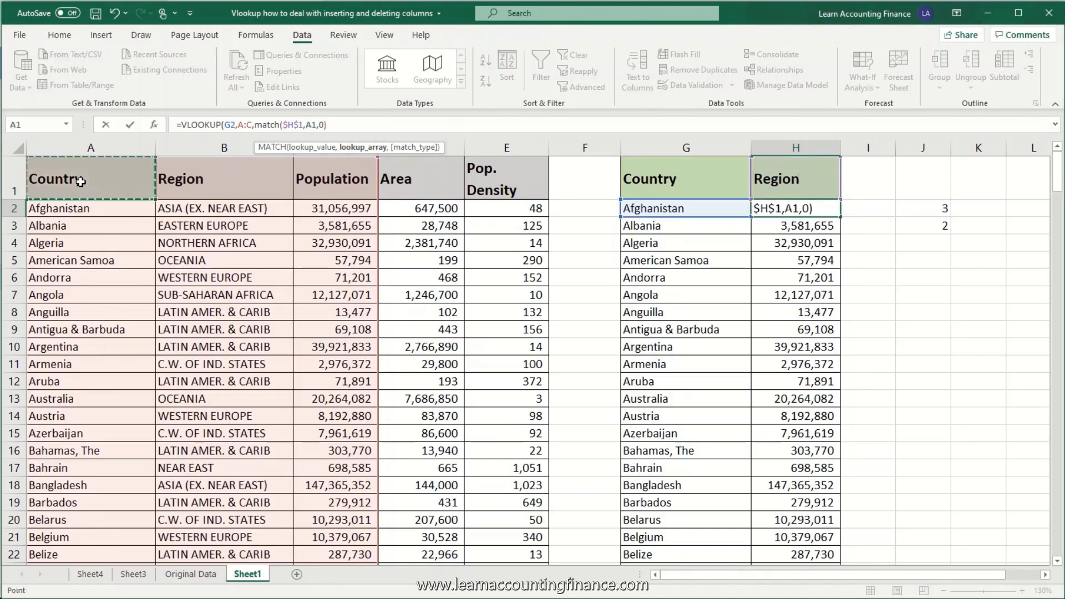
left_click_drag(81, 182, 493, 188)
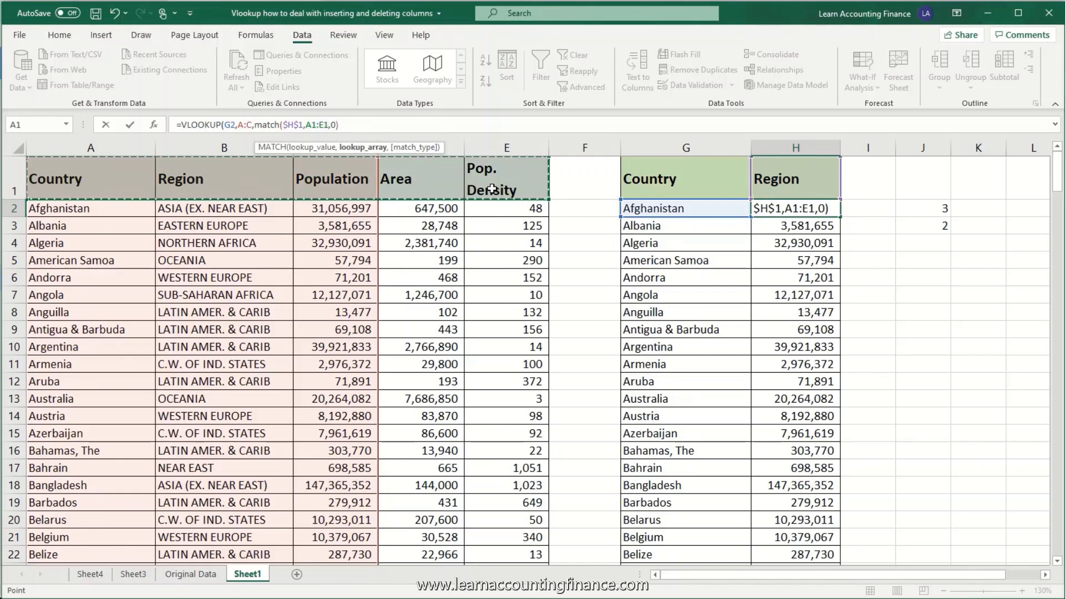
key("F4")
type(",")
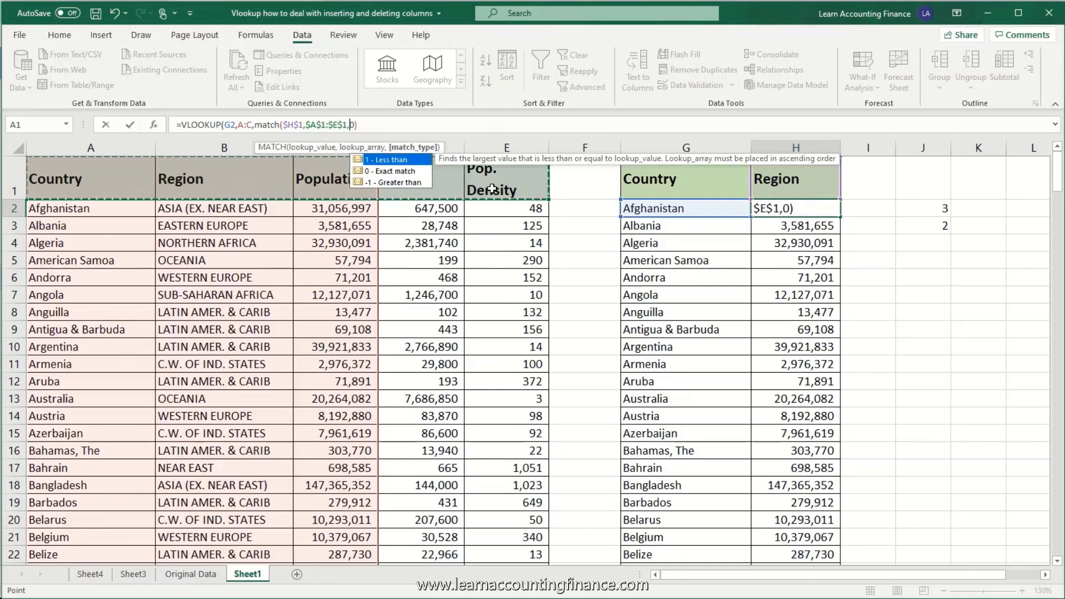
type("0")
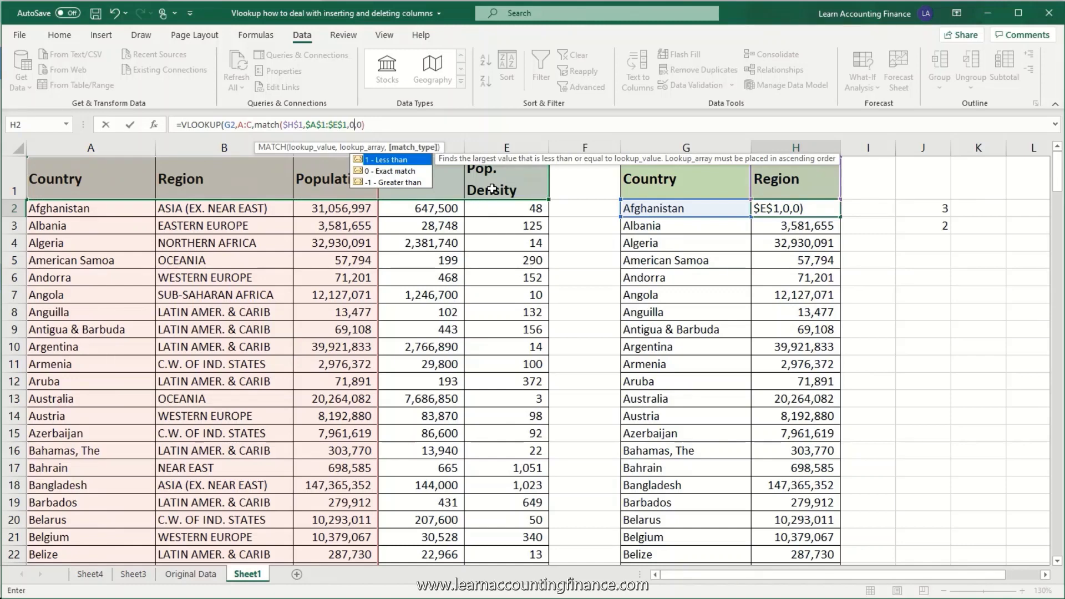
type(")")
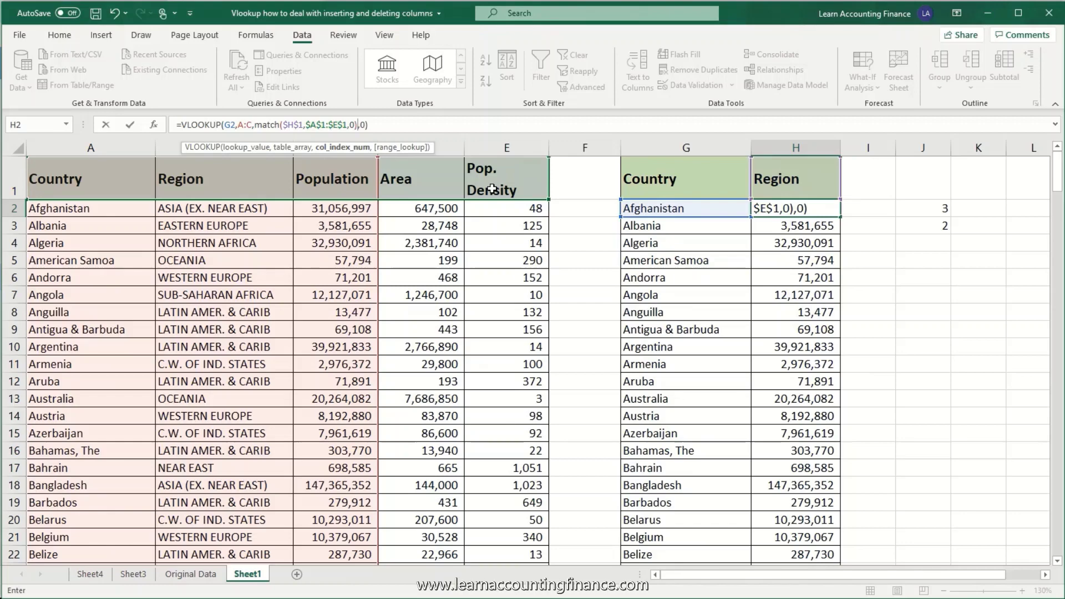
key("Return")
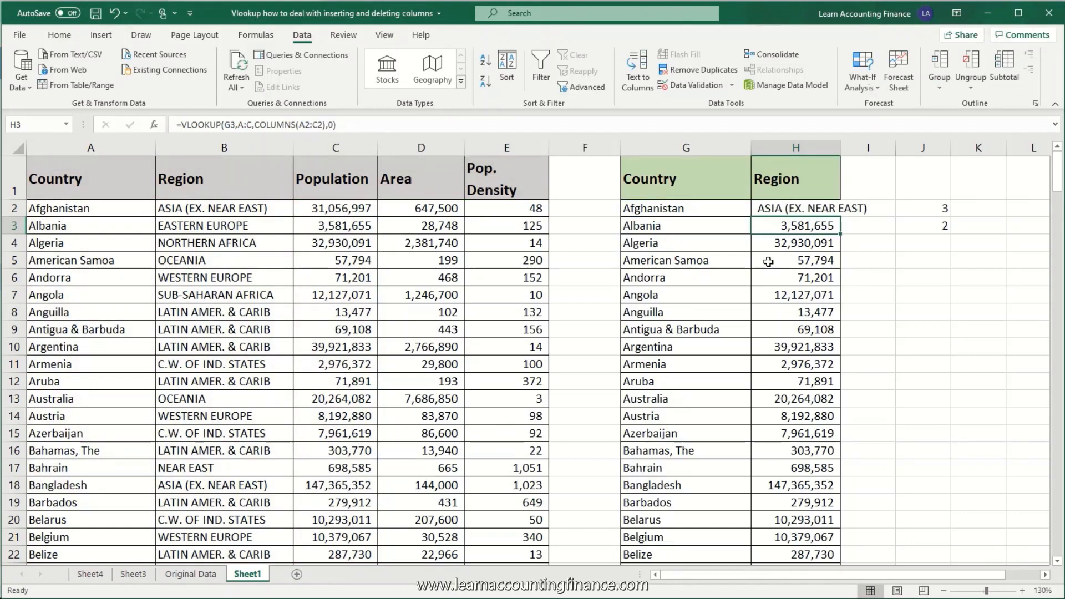
Step: Fill the VLOOKUP formula from H2 down the lookup table and autofit the width of column H
left_click(819, 211)
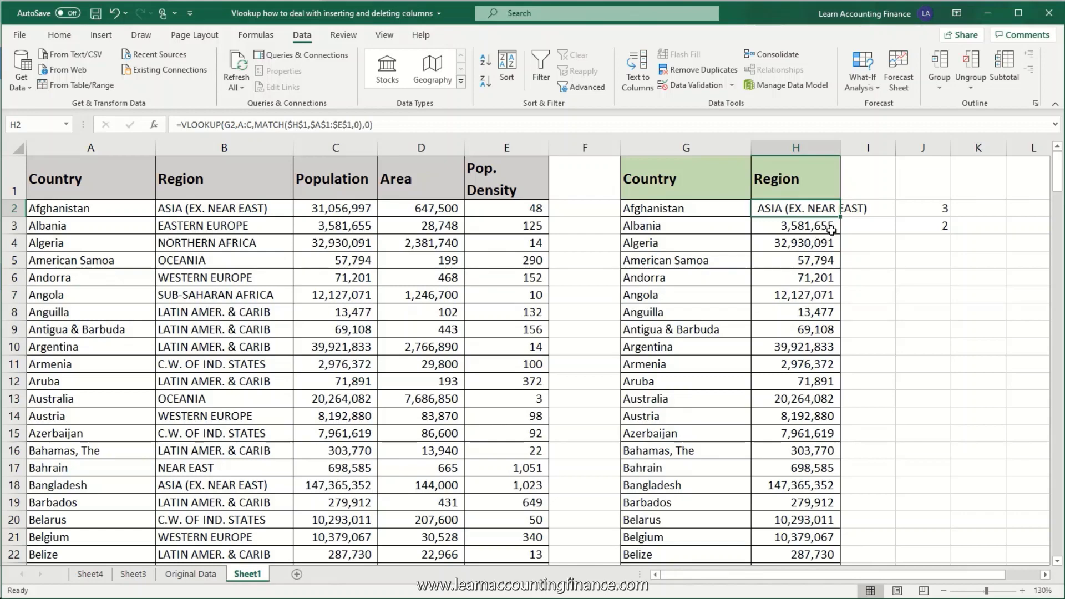
double_click(840, 219)
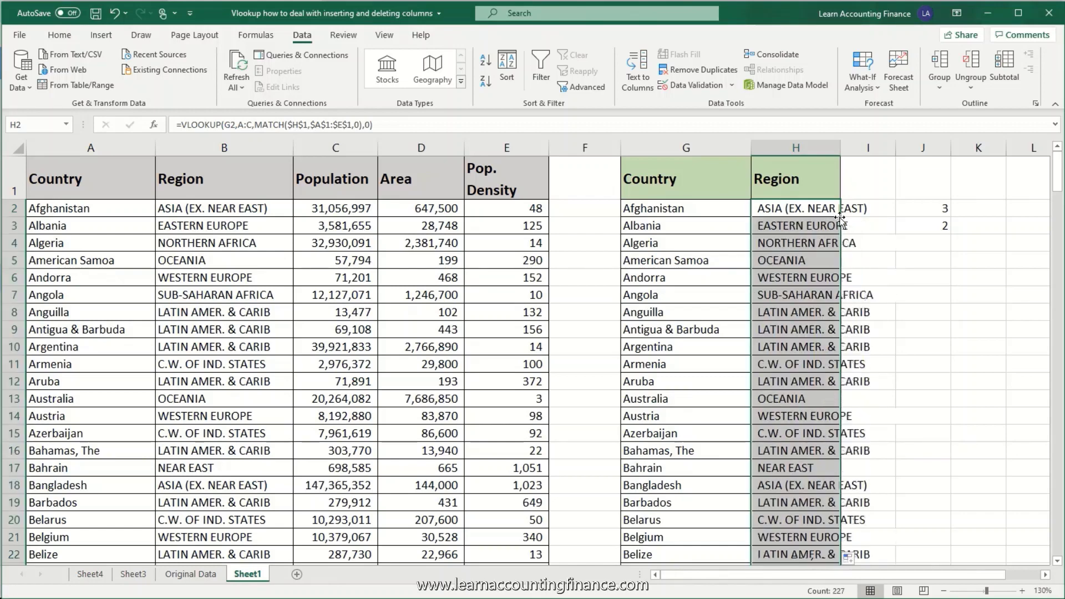
double_click(841, 148)
Step: Test the dynamic lookup by switching the header in H1 to Population and then to Area
left_click(860, 176)
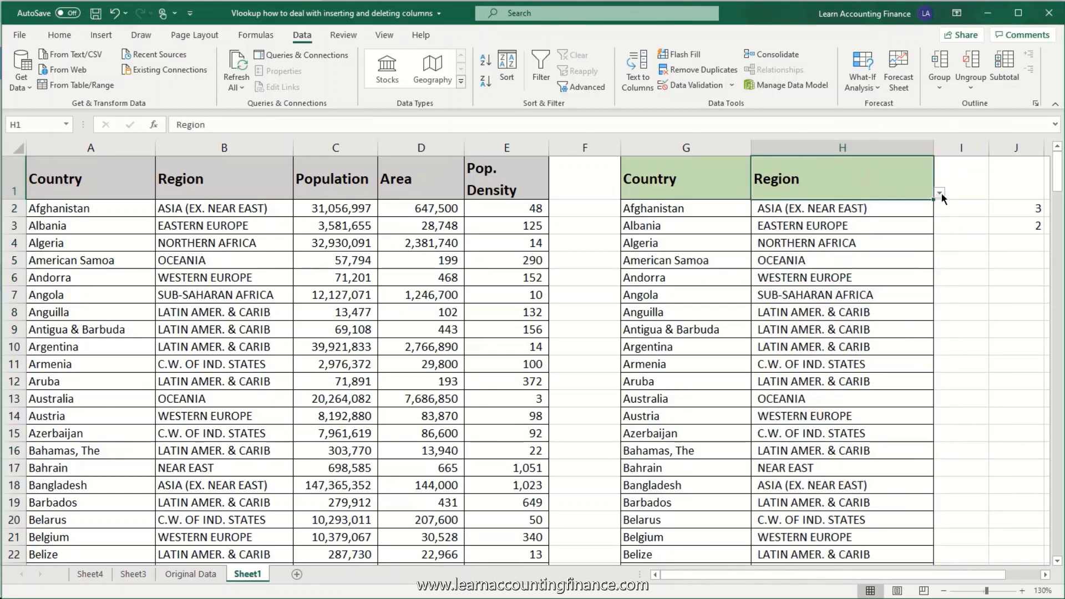
left_click(940, 193)
left_click(894, 217)
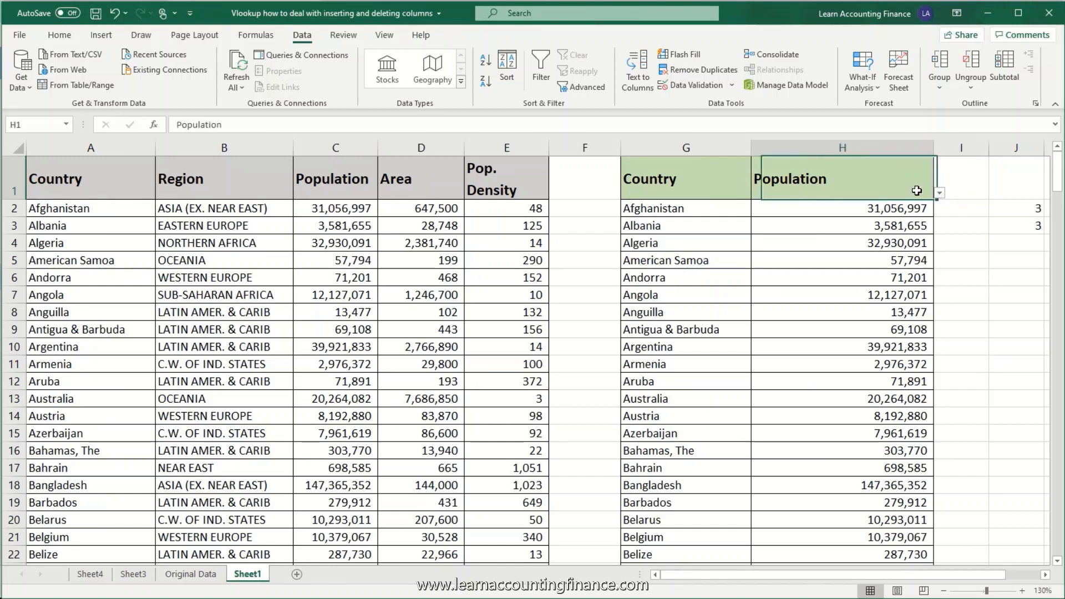
left_click(939, 192)
left_click(777, 226)
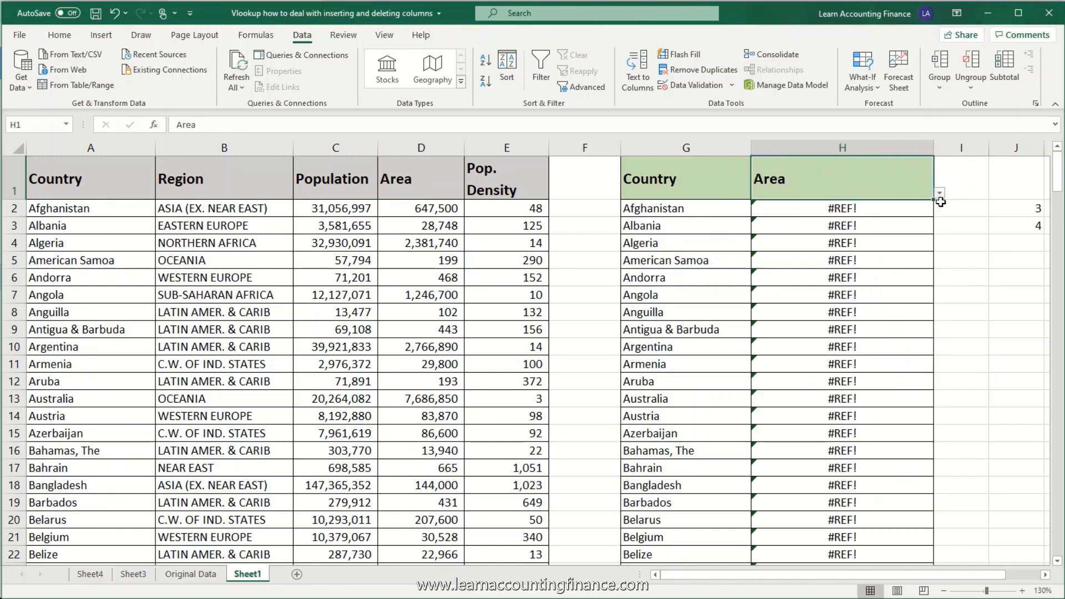
Step: Extend the table array of the VLOOKUP formula in H2 to A:E and fill the formula down column H
left_click(874, 208)
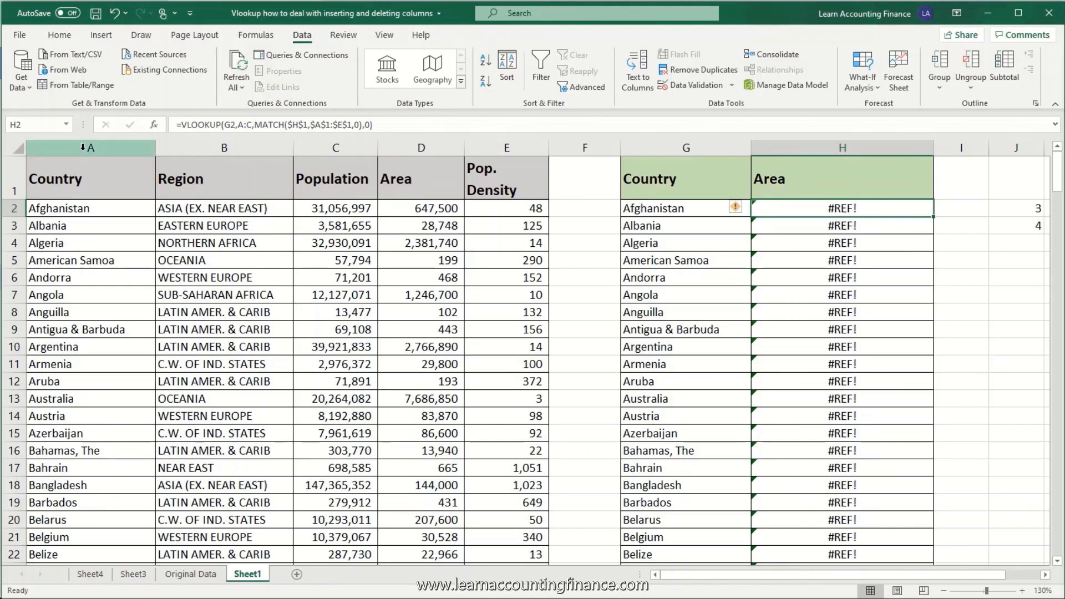
left_click(140, 149)
left_click_drag(140, 149, 302, 150)
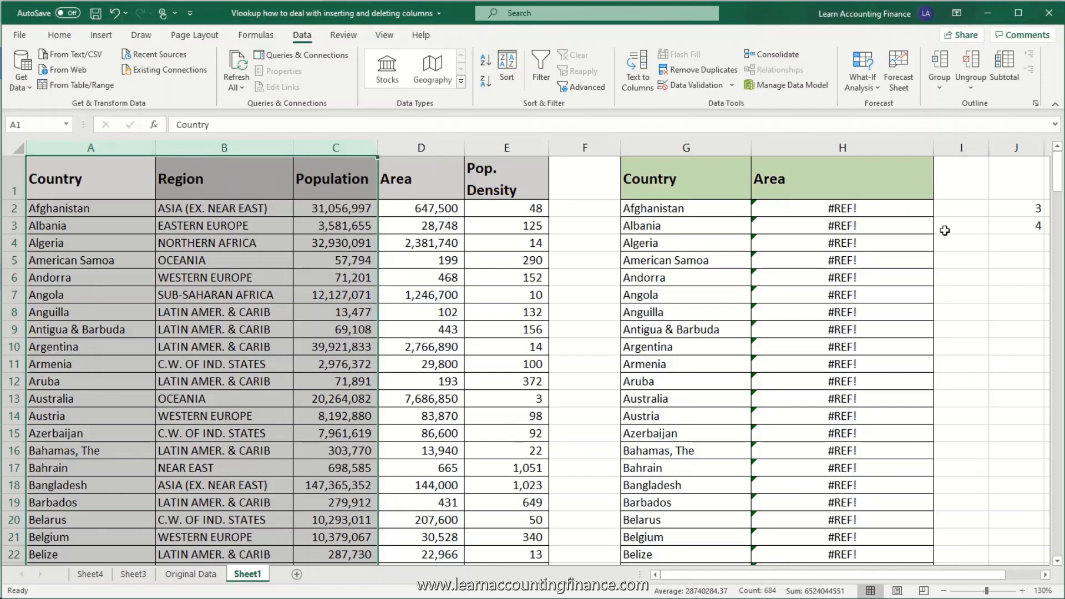
left_click(860, 209)
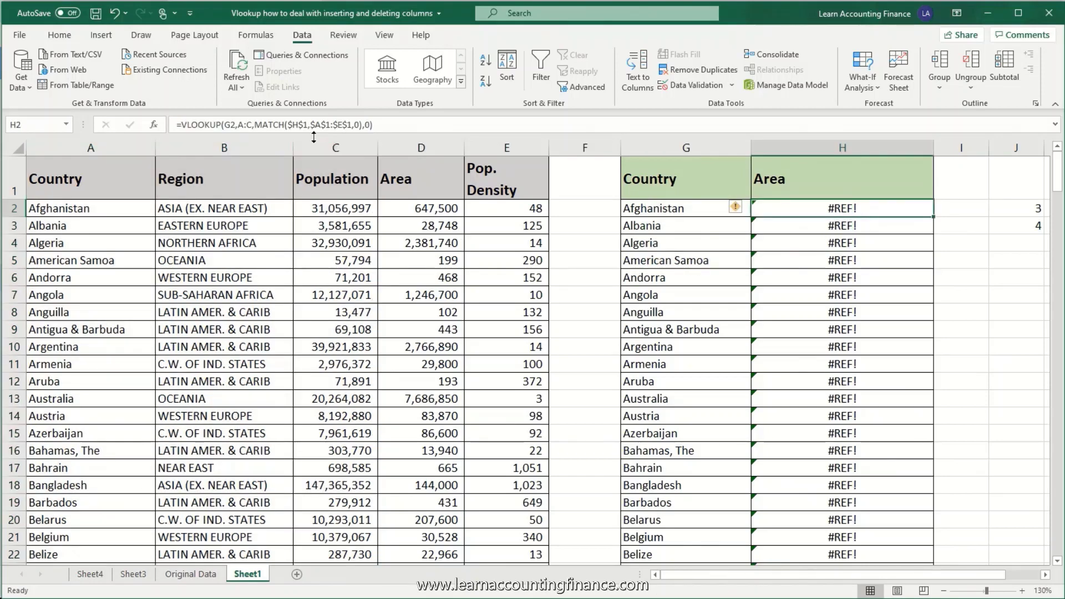
left_click(251, 125)
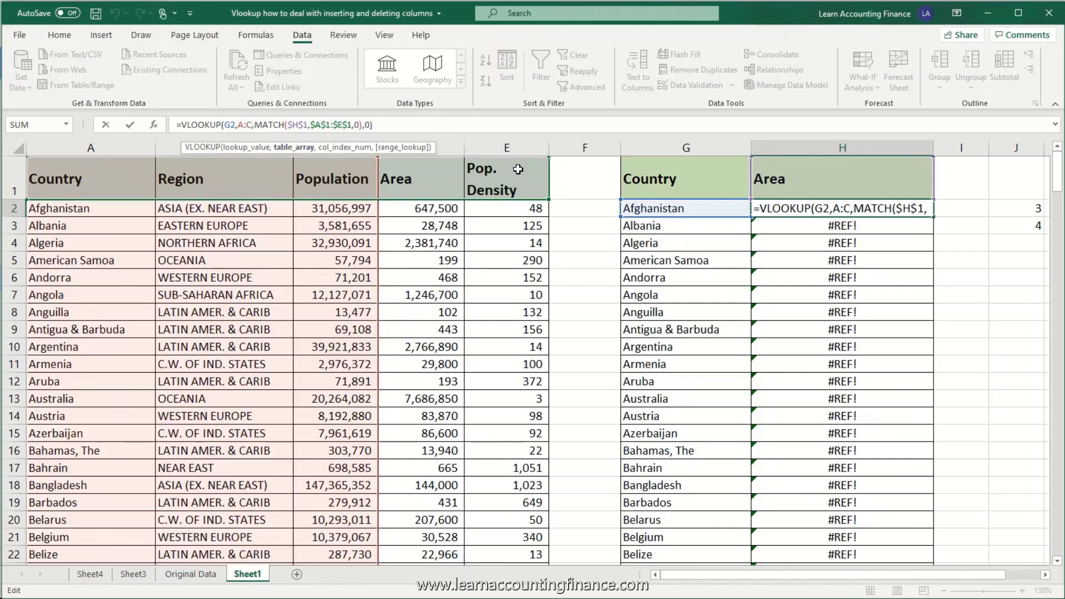
key("BackSpace")
type("E")
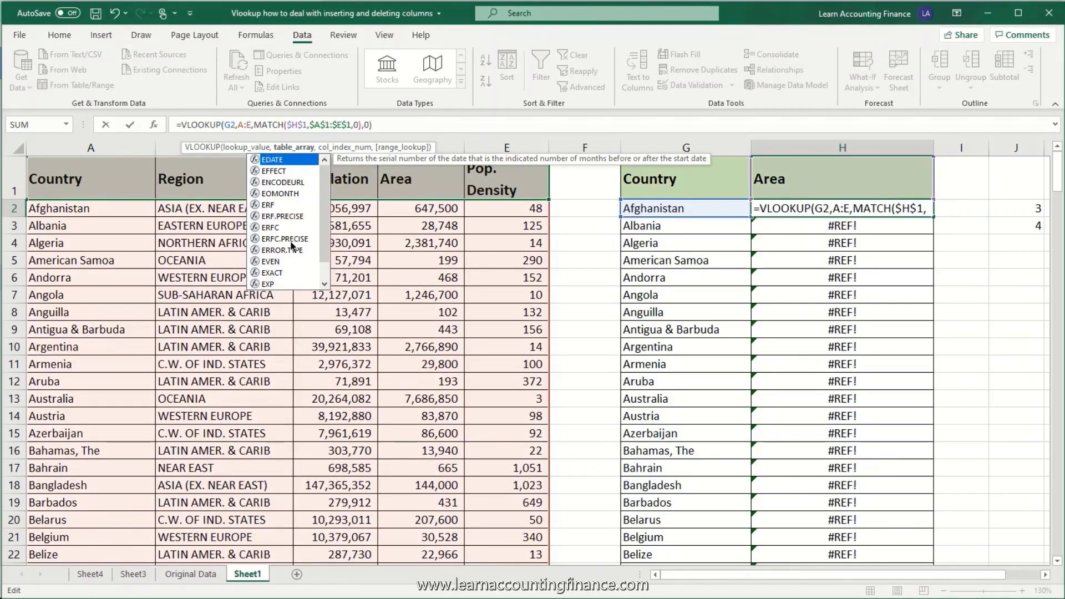
key("Return")
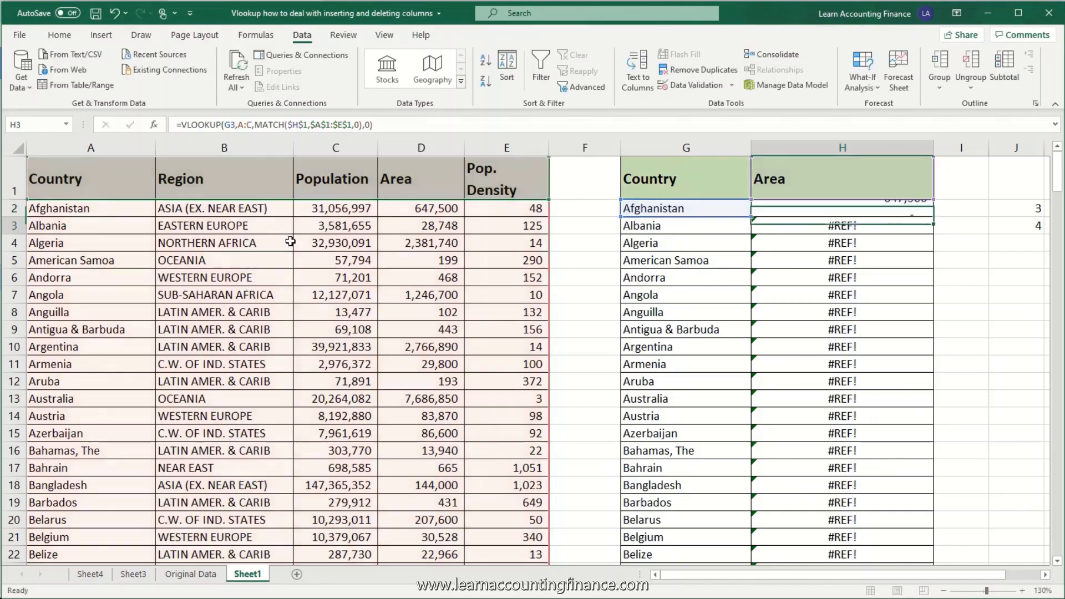
left_click(903, 210)
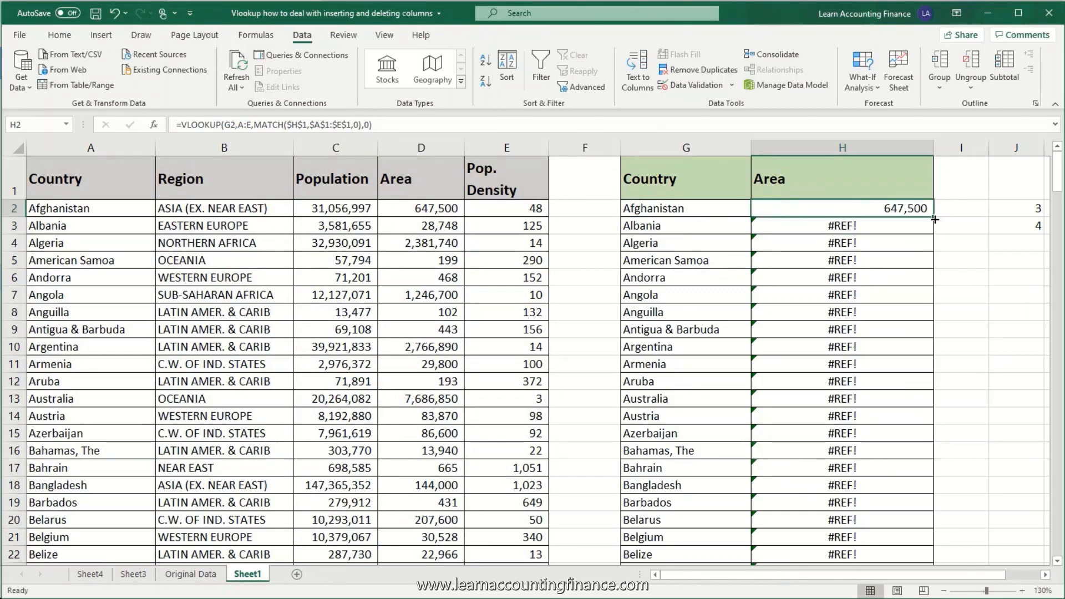
double_click(935, 219)
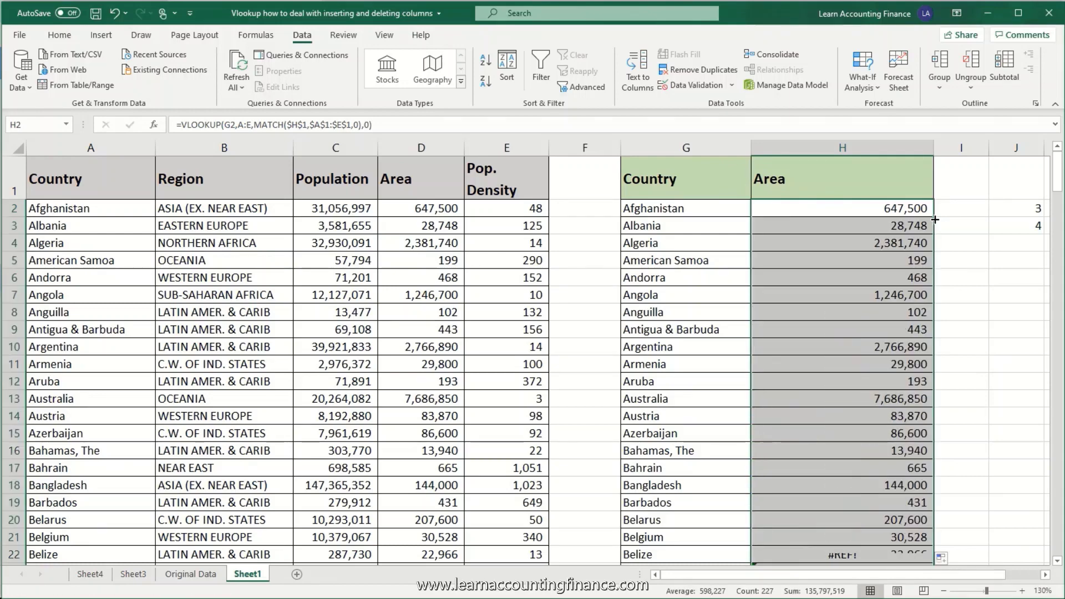
Step: Test the corrected lookup by switching the header in H1 to Pop. Density
key("Up")
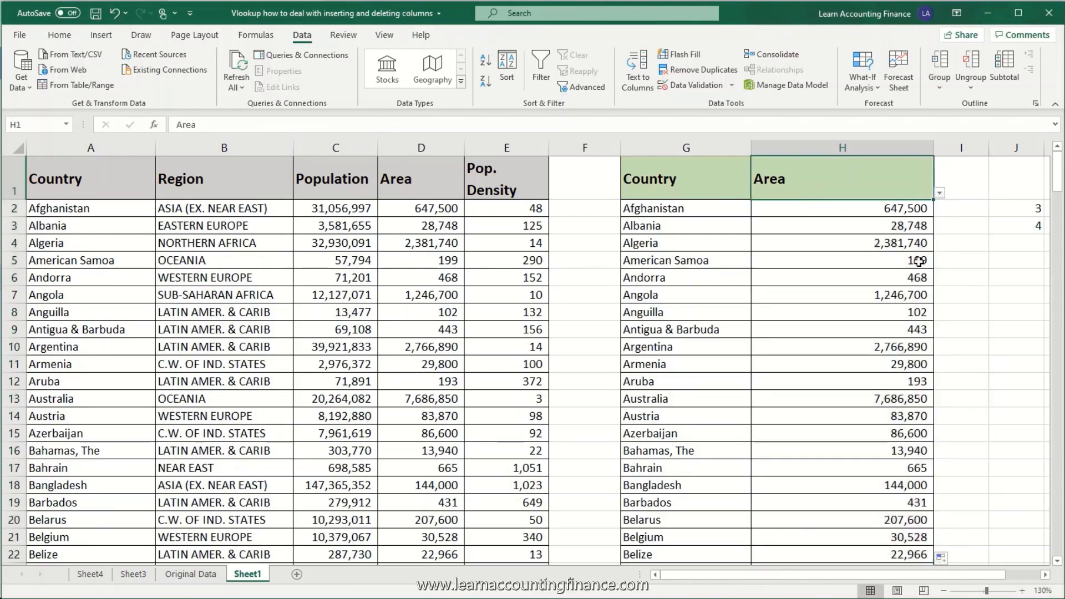
left_click(939, 193)
left_click(835, 240)
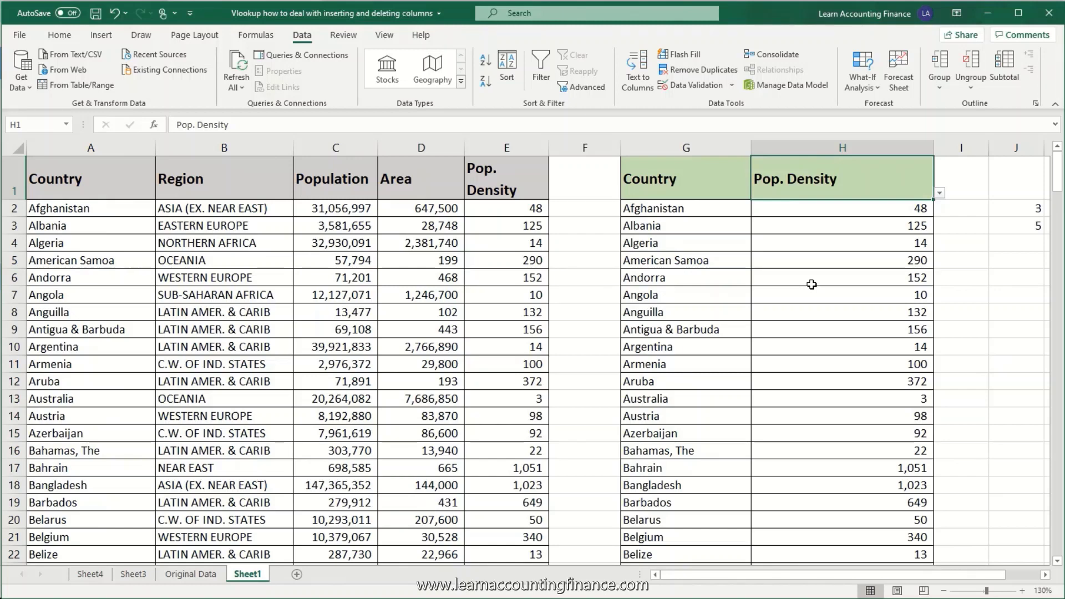
Step: Review the header dropdown choices in H1, the VLOOKUP and MATCH formula in H2, and the lookup results in column H
left_click(851, 215)
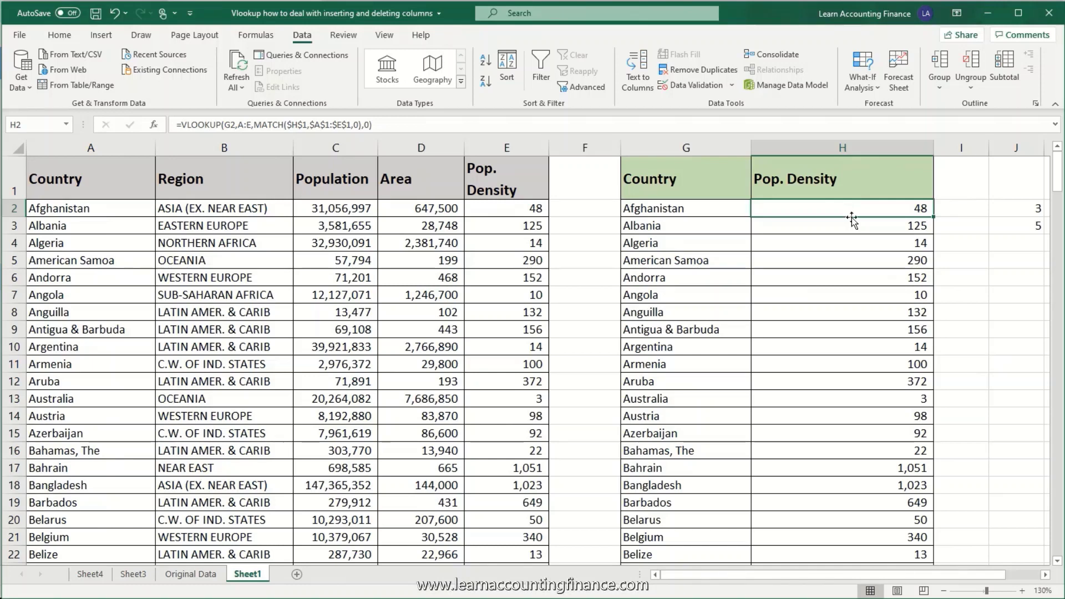
left_click(814, 188)
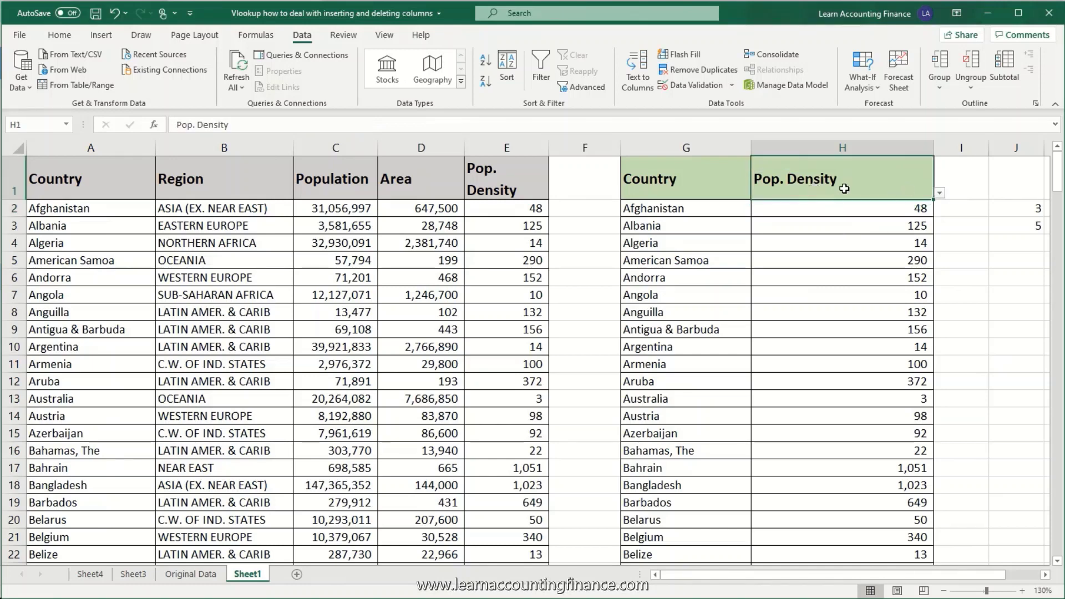
left_click(939, 194)
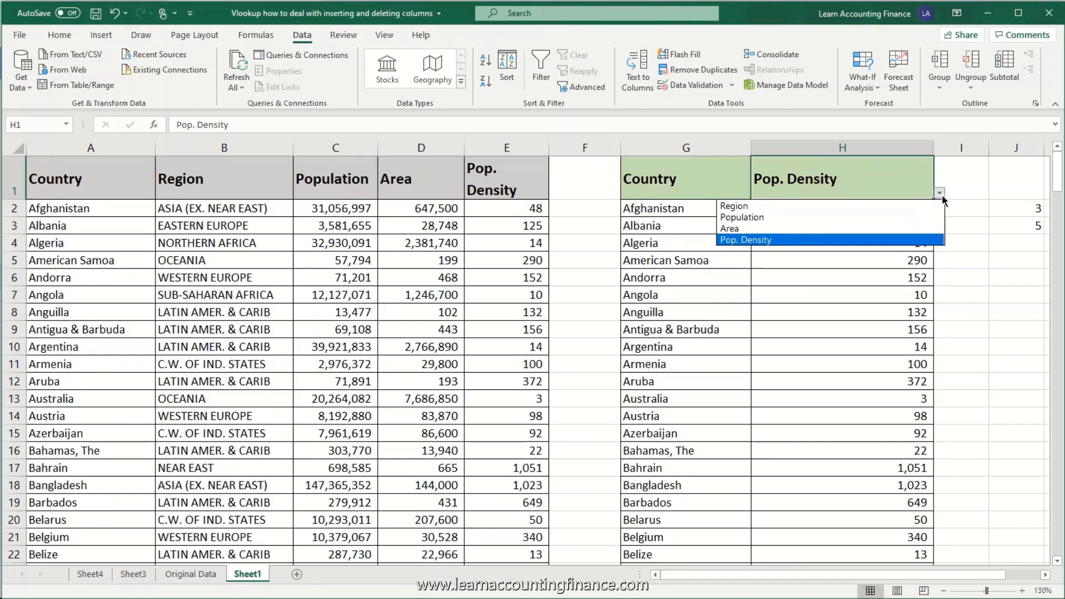
left_click(815, 184)
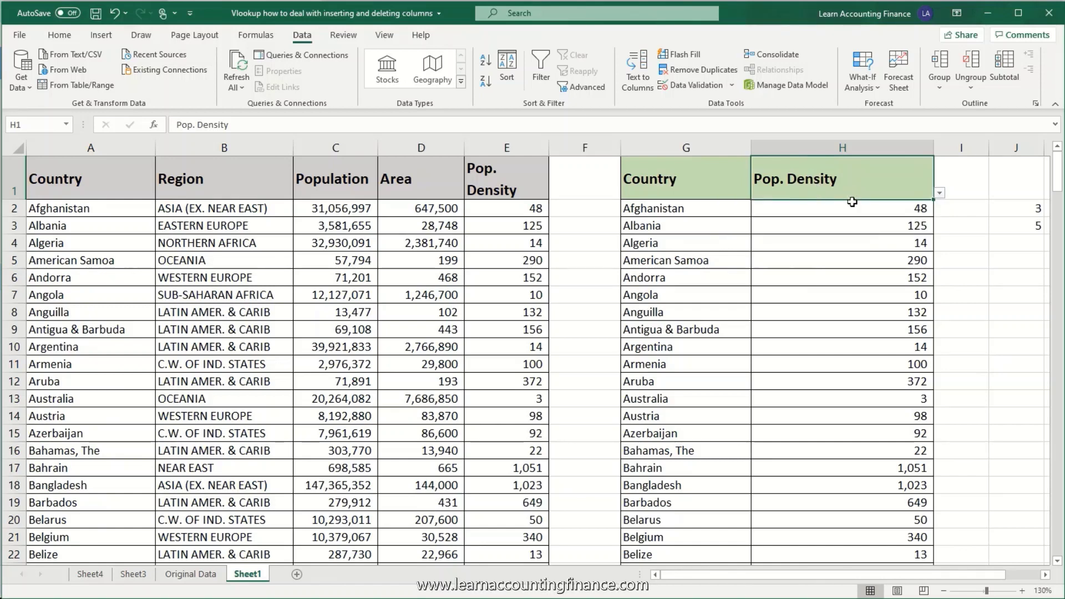
left_click_drag(743, 178, 820, 179)
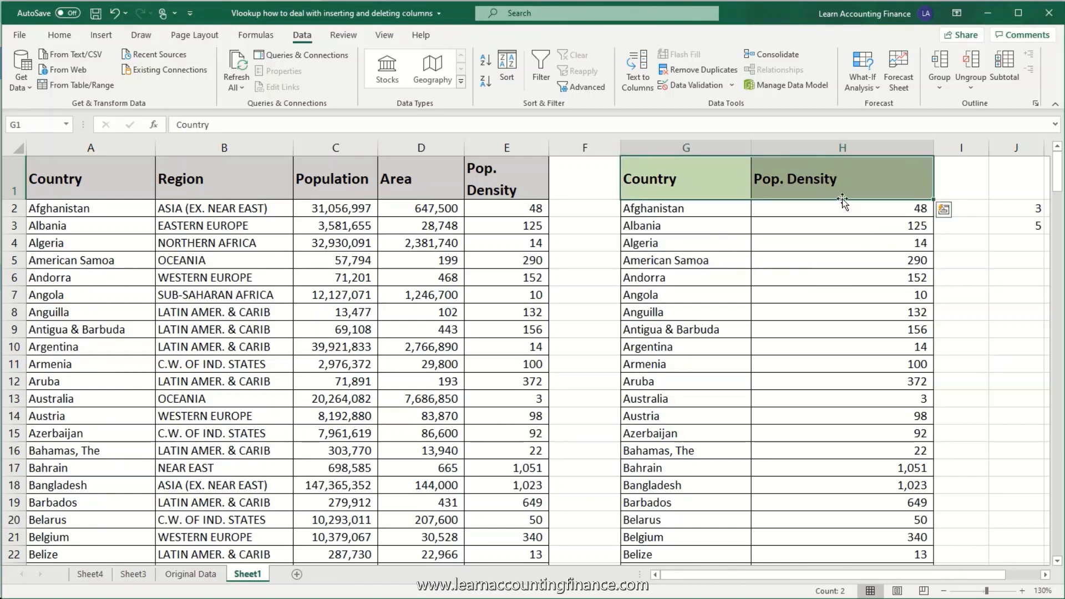
left_click(849, 219)
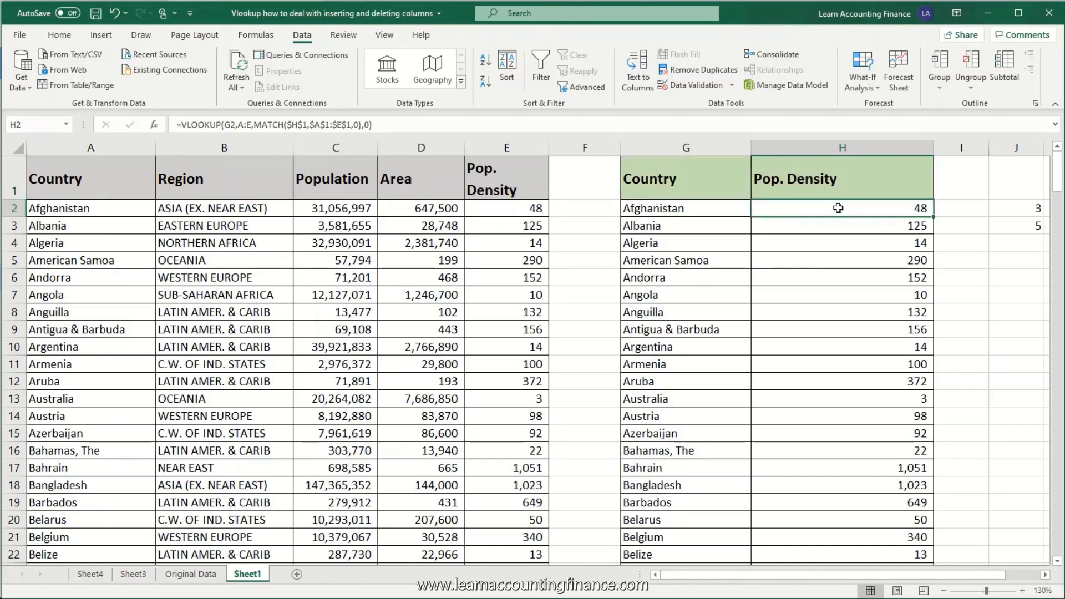
left_click_drag(838, 209, 816, 420)
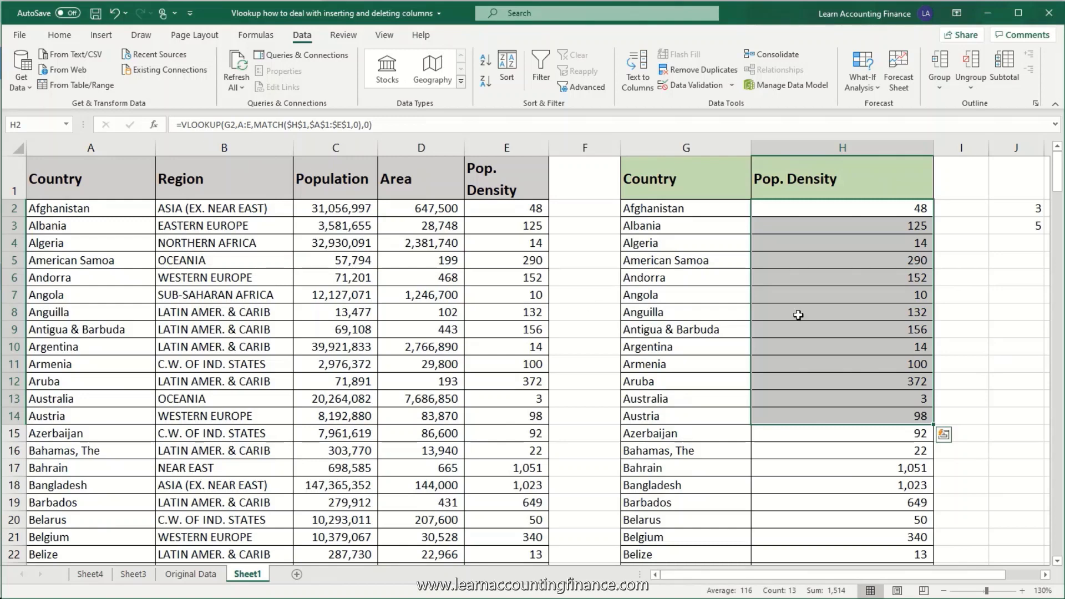
left_click(884, 210)
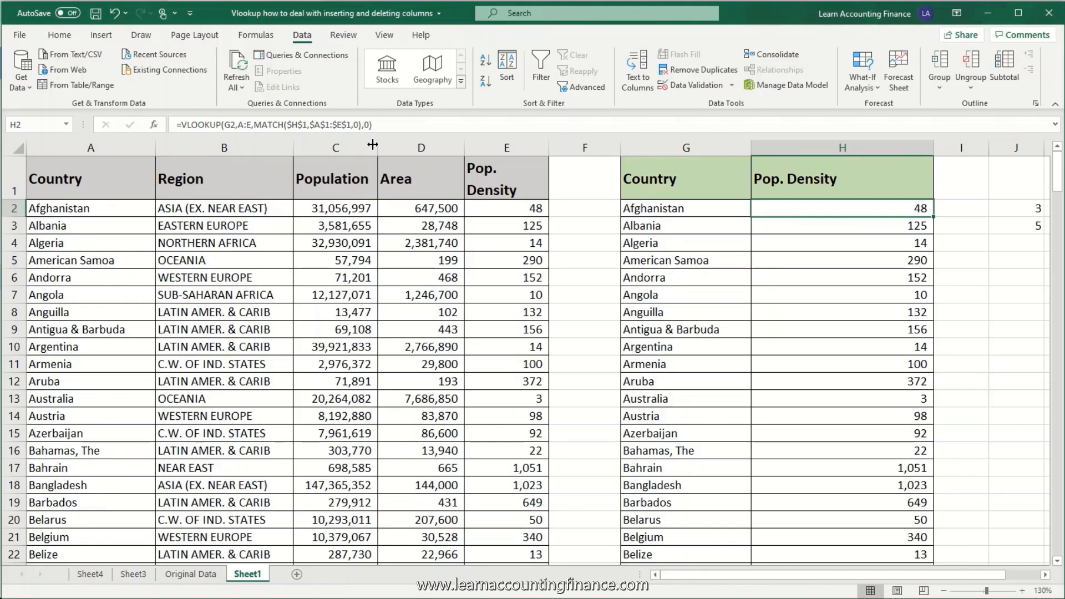
left_click(827, 183)
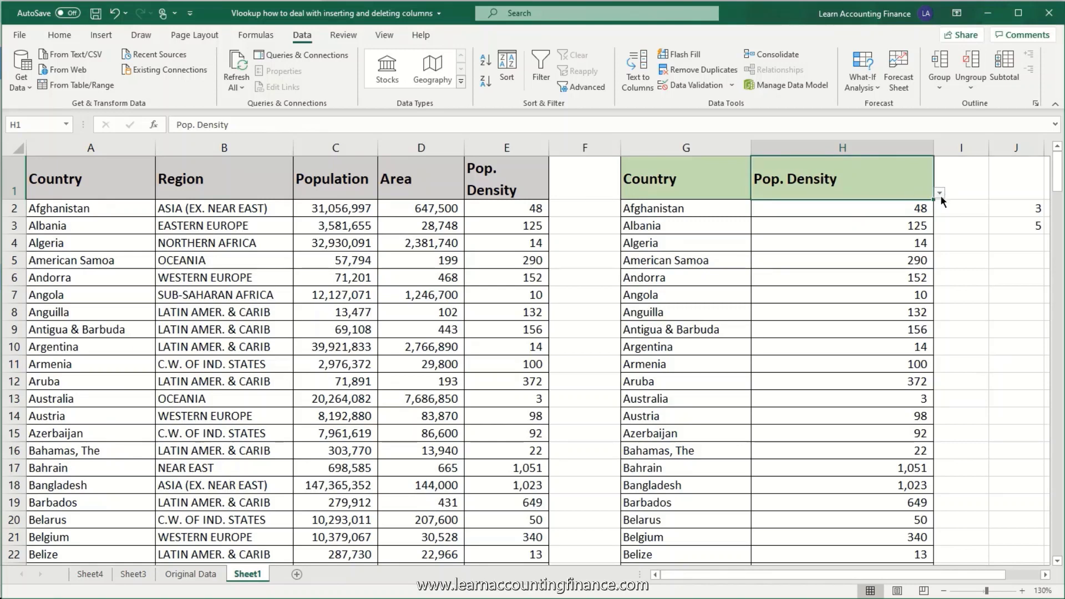
left_click(916, 214)
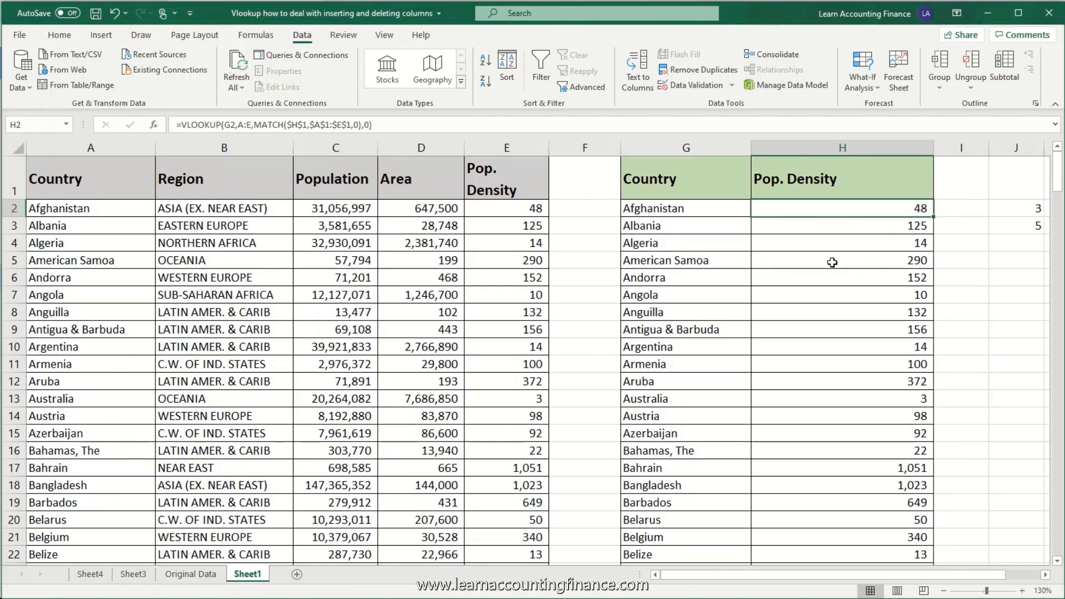